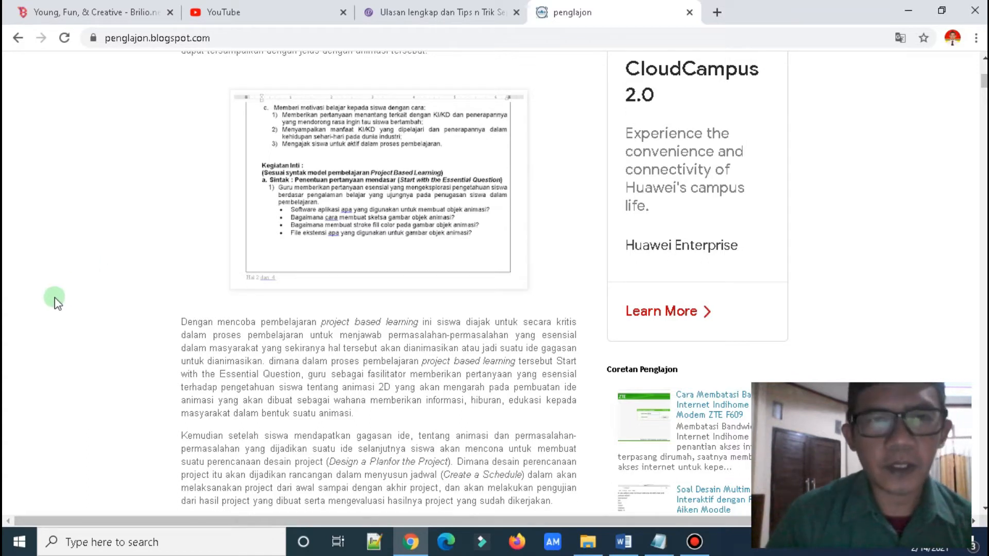
# Look through the open detikinet, Brilio and penglajon pages as possible article sources
pyautogui.click(407, 11)
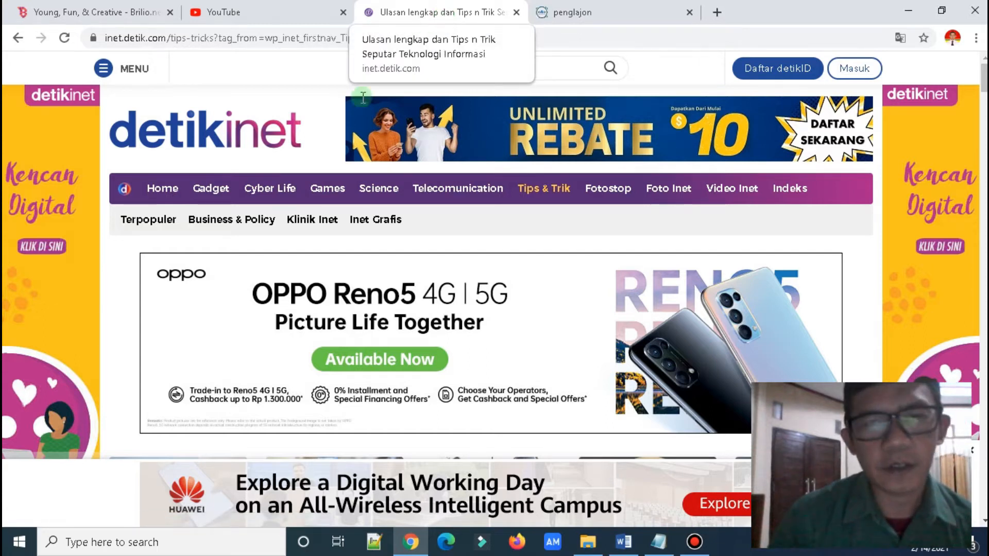
pyautogui.click(108, 7)
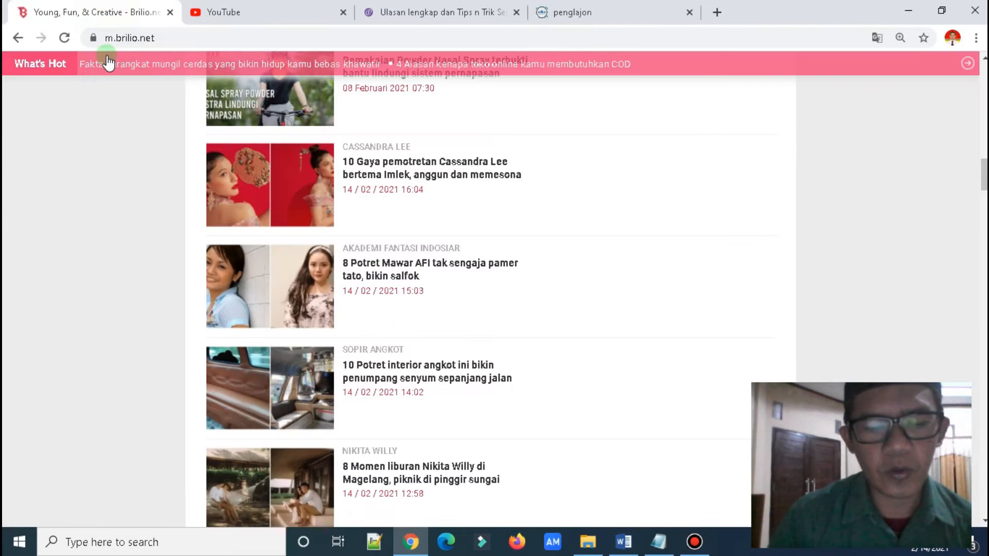
pyautogui.click(415, 7)
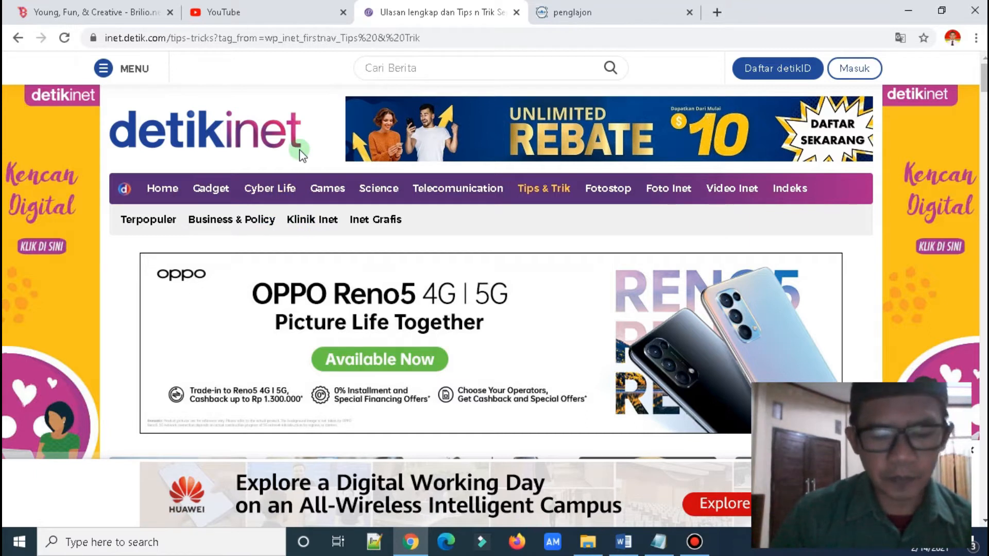
pyautogui.click(557, 12)
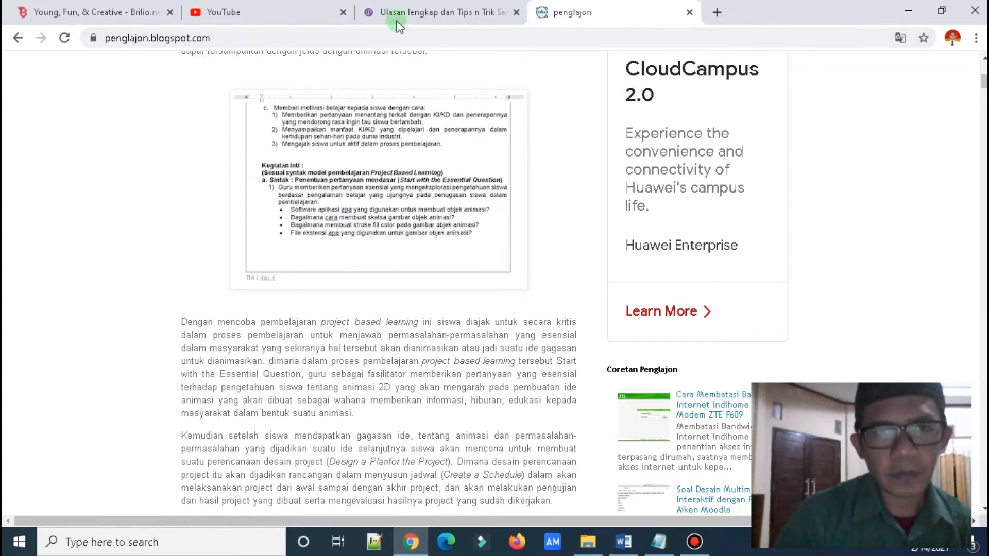
# Open the article "Cara Ganti Wallpaper WhatsApp yang Berbeda untuk Tiap Kontak" from detikinet's Tips & Trik listing in a new tab and view it
pyautogui.click(407, 12)
pyautogui.scroll(-10, 127, 336)
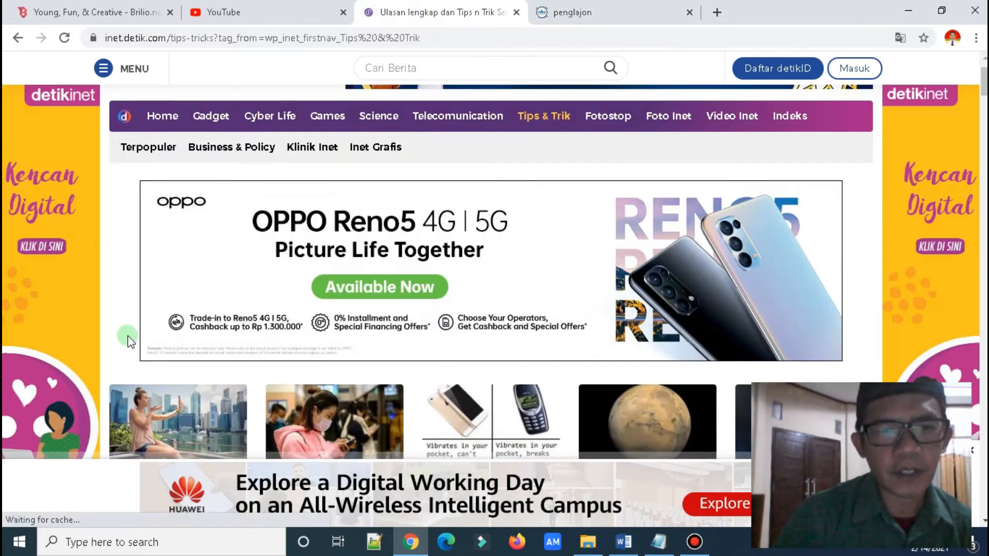
pyautogui.scroll(-10, 127, 336)
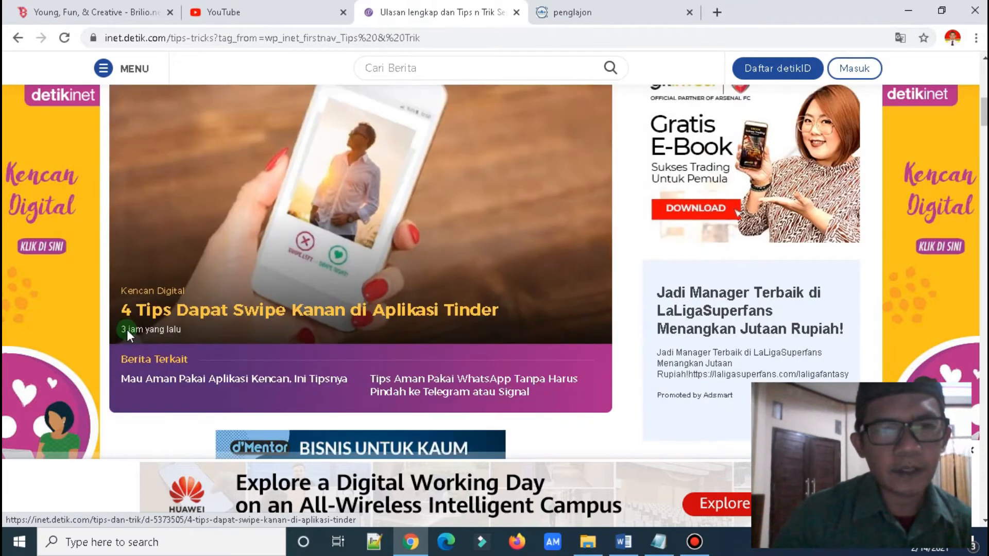
pyautogui.scroll(-3, 129, 337)
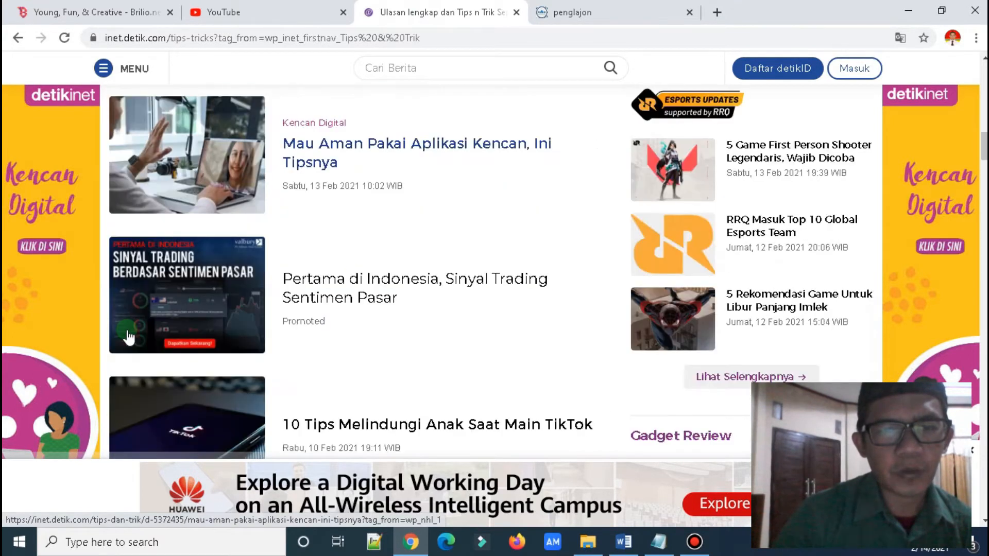
pyautogui.click(381, 347)
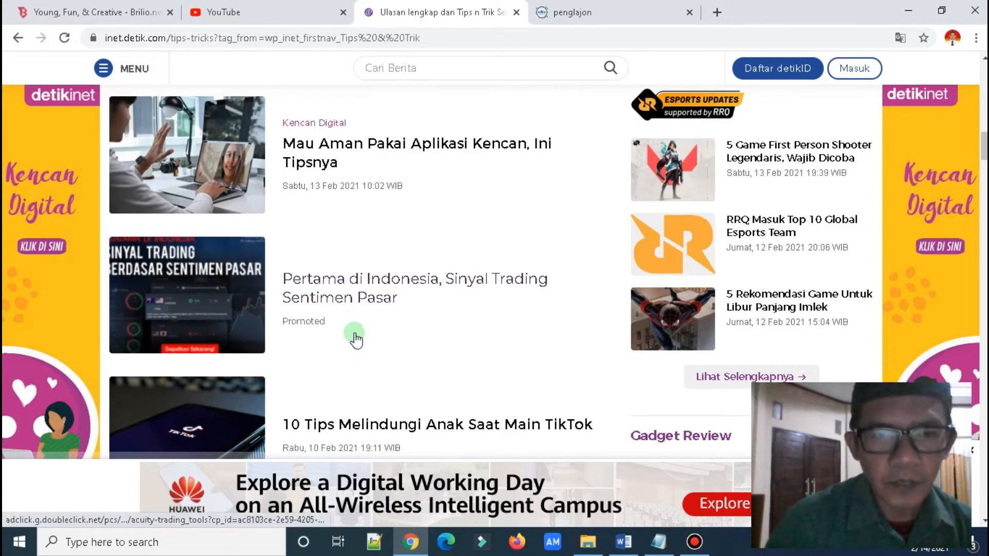
pyautogui.scroll(-1, 366, 361)
pyautogui.scroll(-2, 366, 361)
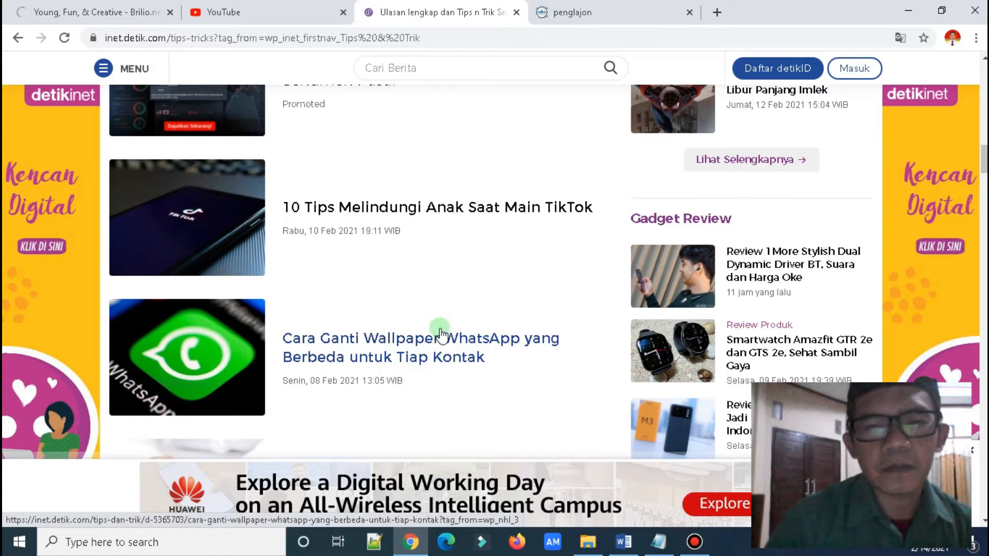
pyautogui.rightClick(470, 342)
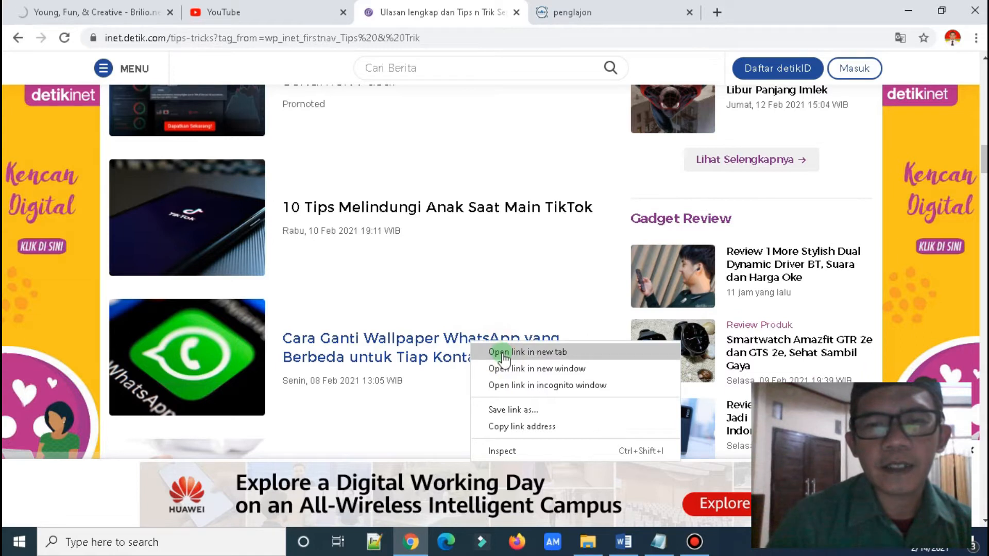
pyautogui.click(502, 353)
pyautogui.click(537, 14)
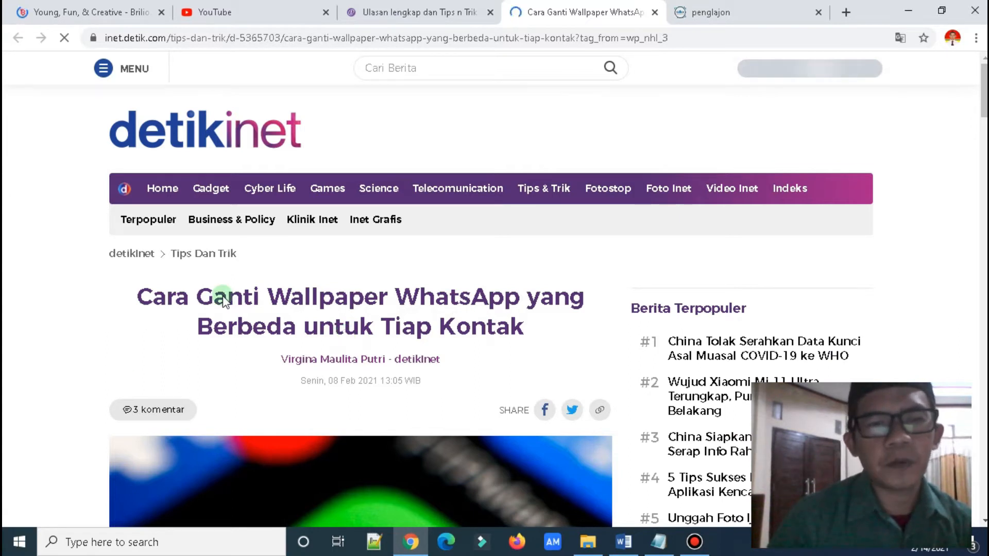
# Skim the WhatsApp wallpaper article's photo and opening paragraphs, and return to its beginning
pyautogui.scroll(-5, 211, 319)
pyautogui.scroll(-4, 210, 308)
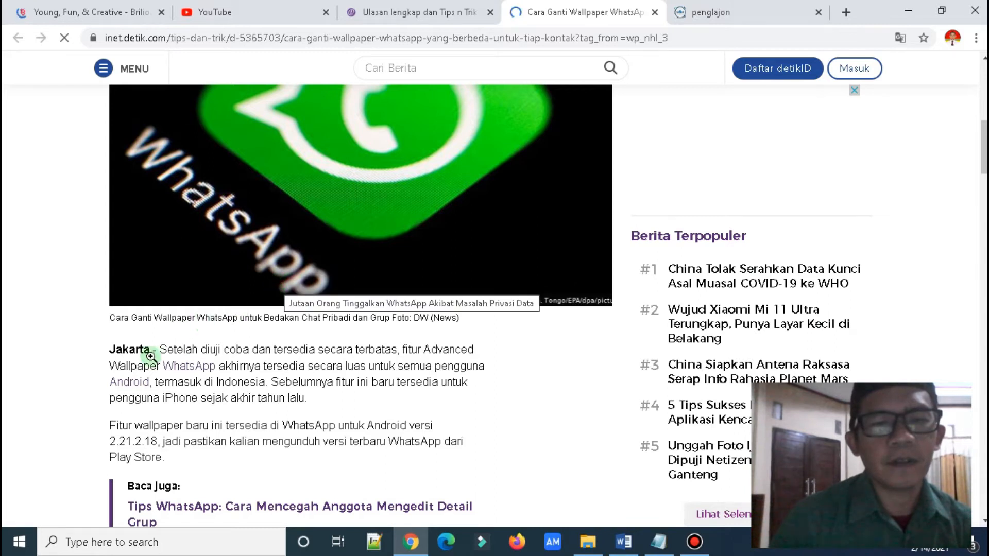
pyautogui.scroll(-1, 199, 309)
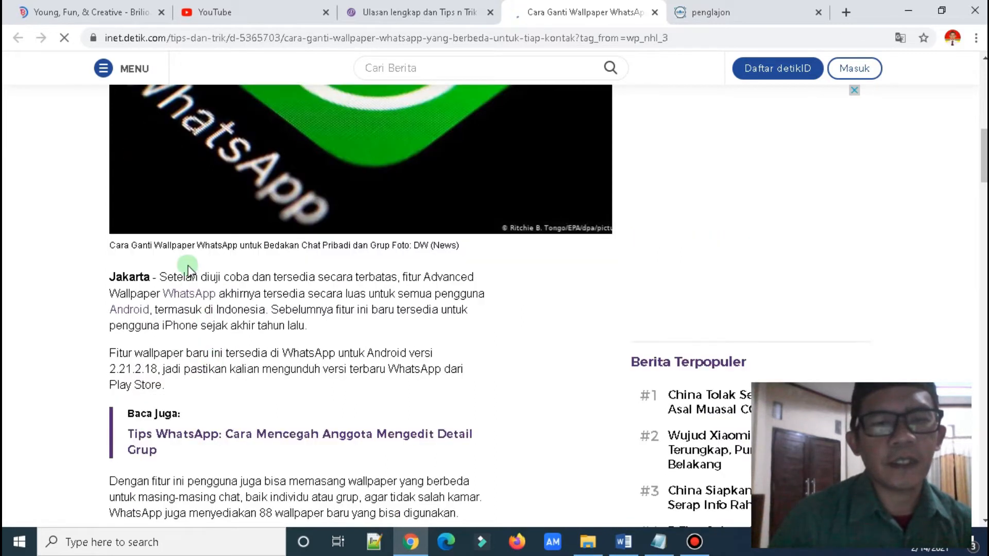
pyautogui.scroll(-1, 193, 340)
pyautogui.scroll(-1, 193, 345)
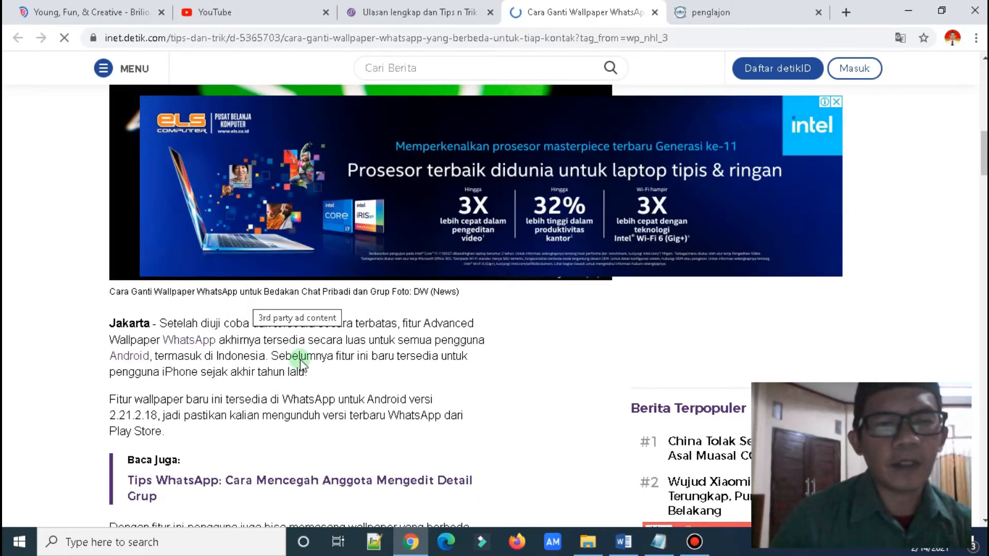
pyautogui.scroll(-4, 301, 362)
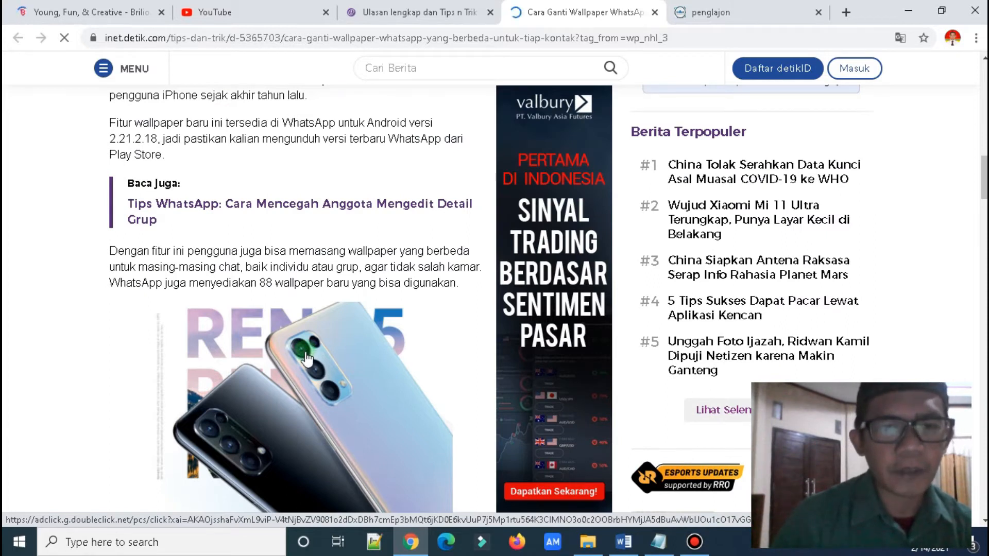
pyautogui.scroll(10, 147, 170)
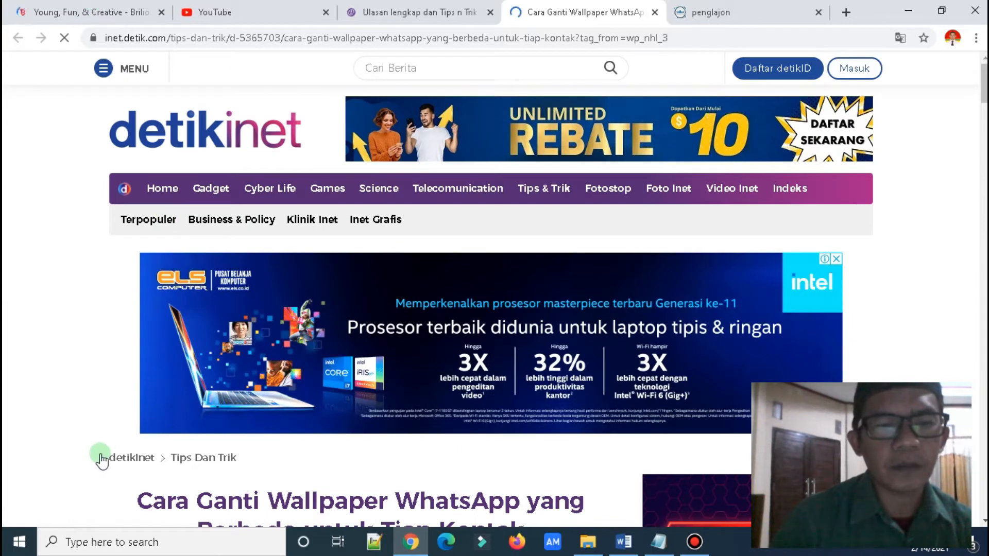
# Copy the article's headline into the empty Notepad document and leave a blank line below it
pyautogui.scroll(-5, 132, 239)
pyautogui.moveTo(139, 209); pyautogui.dragTo(524, 241)
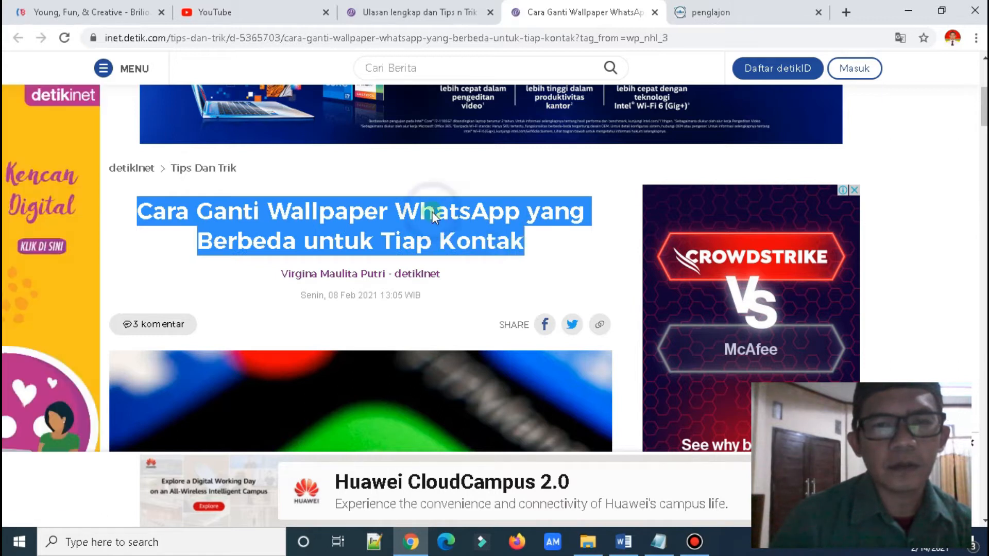
pyautogui.rightClick(432, 212)
pyautogui.click(458, 221)
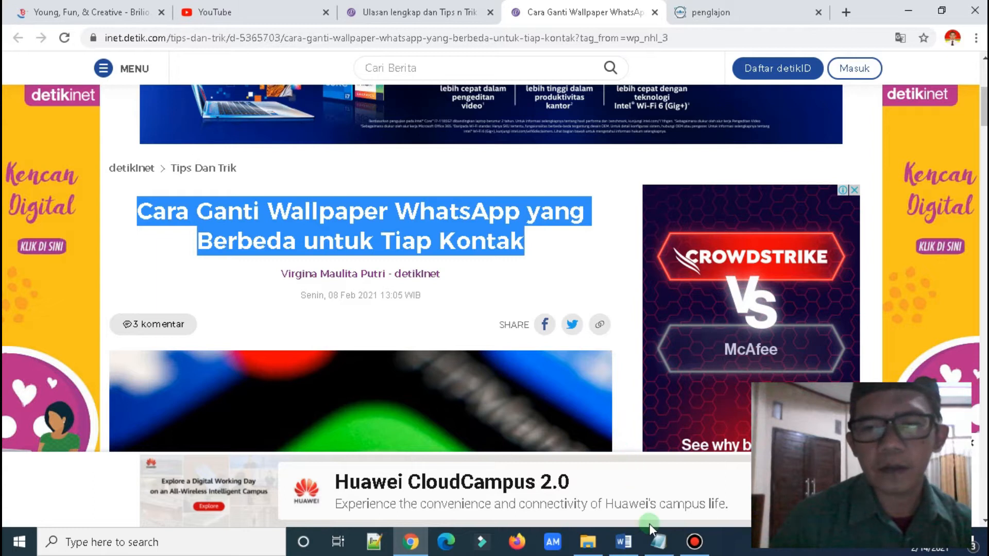
pyautogui.click(657, 546)
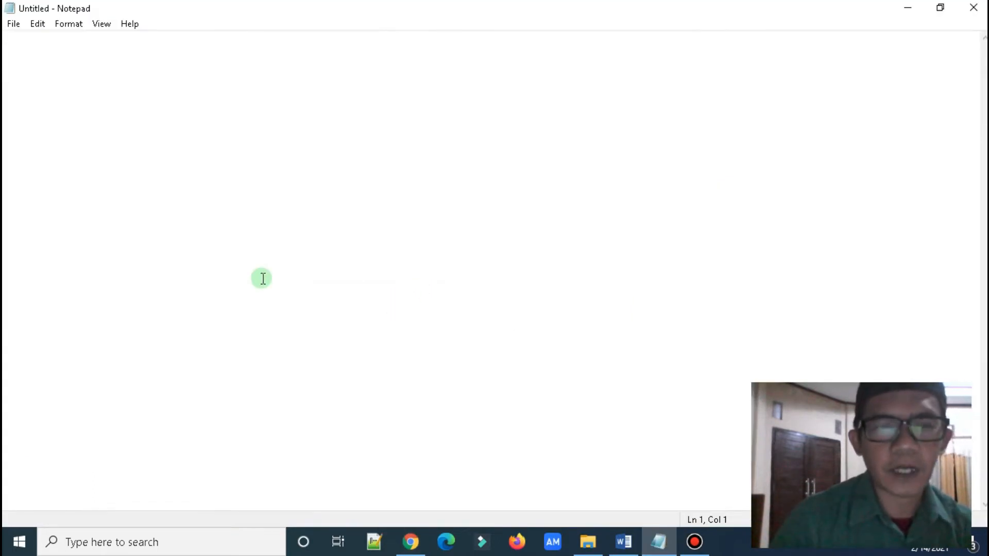
pyautogui.rightClick(138, 60)
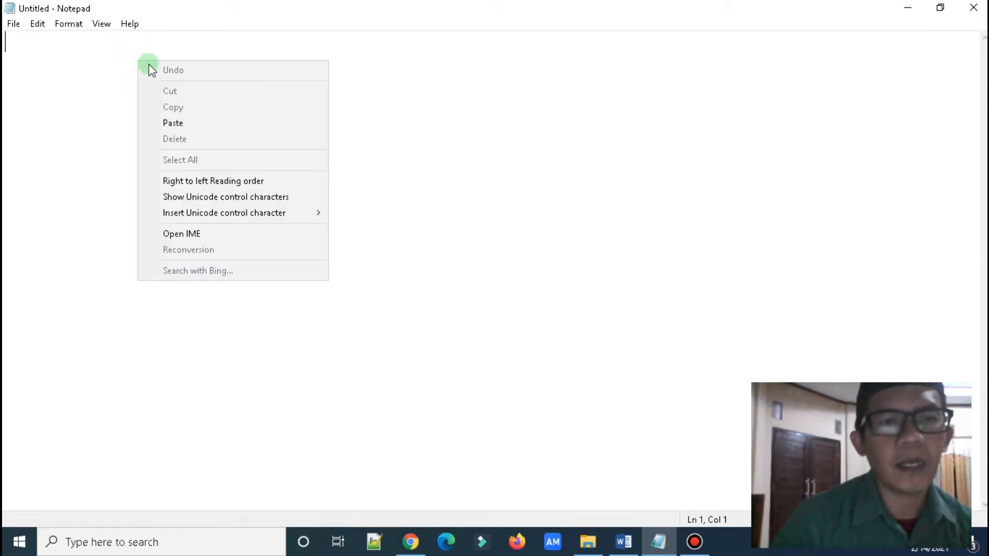
pyautogui.click(180, 122)
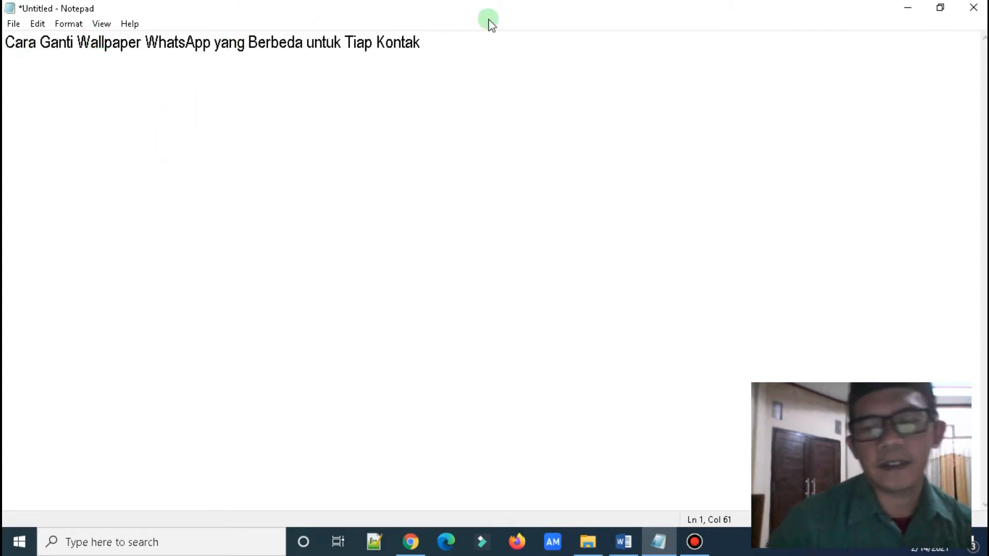
pyautogui.press('Return')
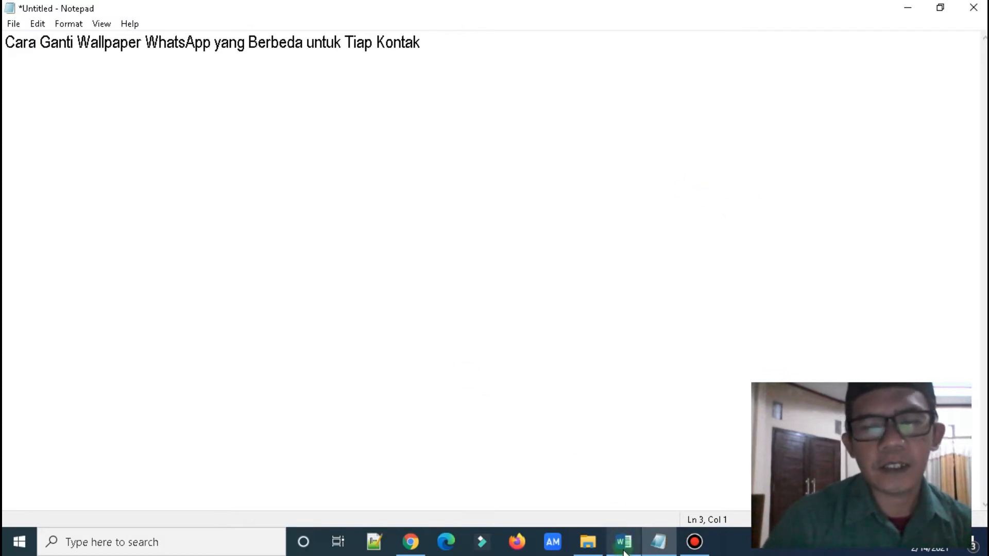
# Copy the article's first two body paragraphs under the headline in Notepad, without the "Jakarta" dateline, and add a blank line
pyautogui.click(410, 541)
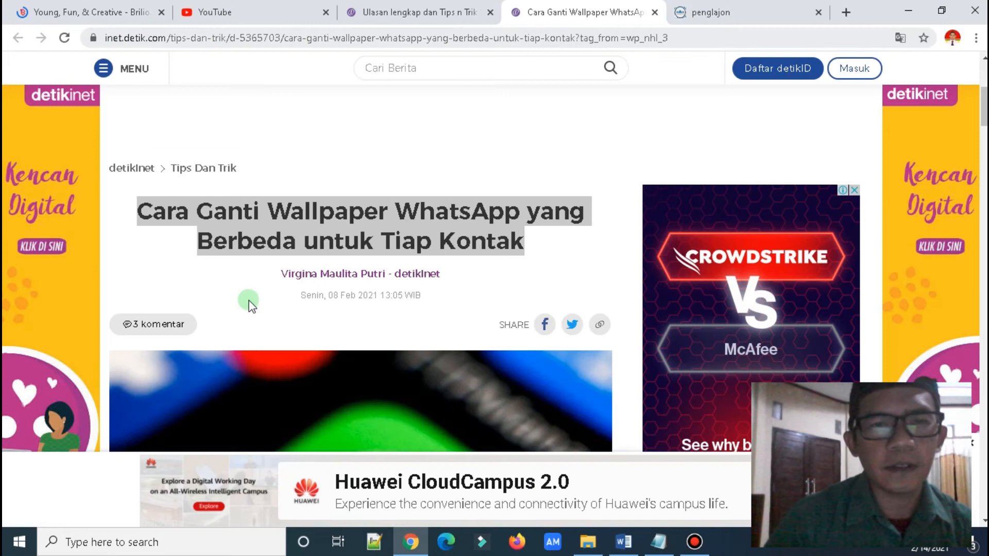
pyautogui.scroll(-6, 159, 412)
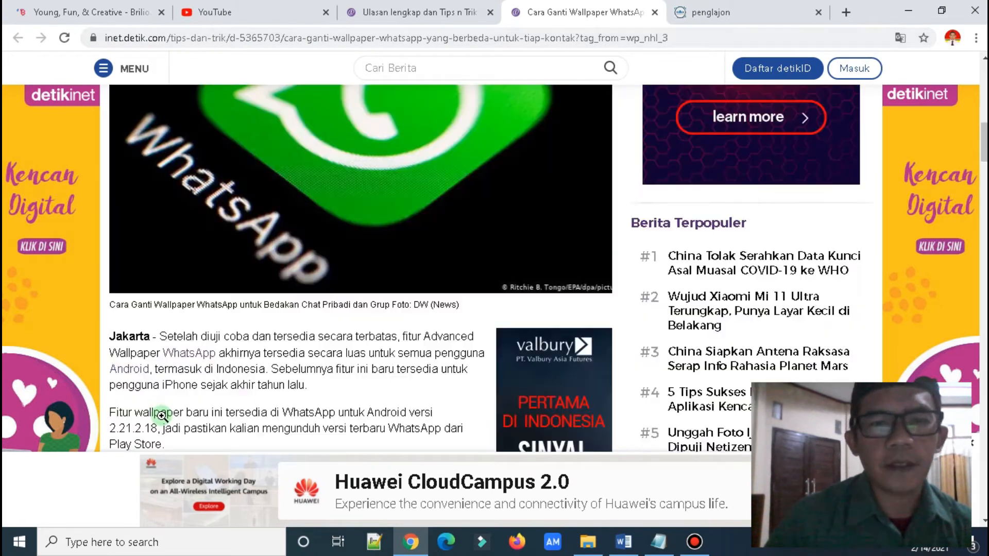
pyautogui.scroll(-4, 175, 345)
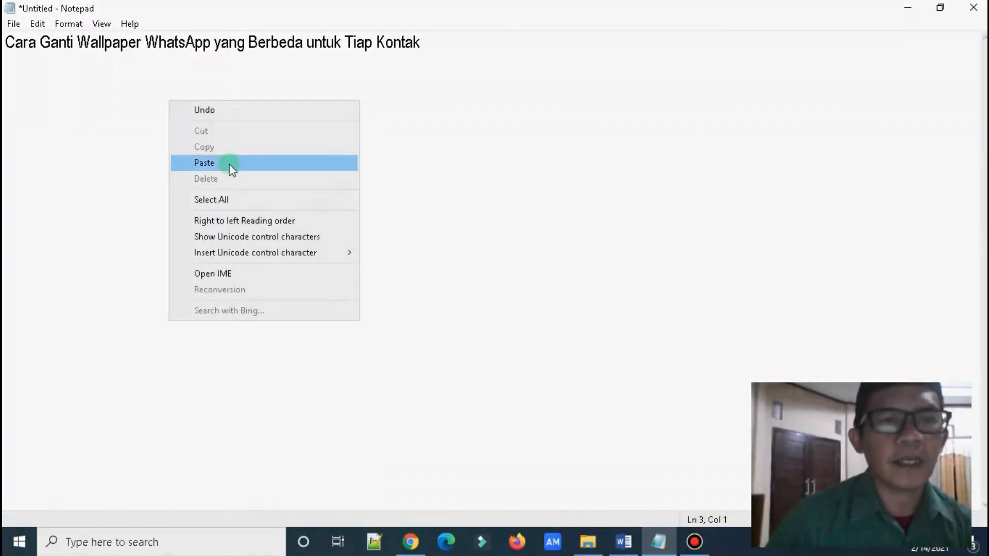
pyautogui.click(227, 163)
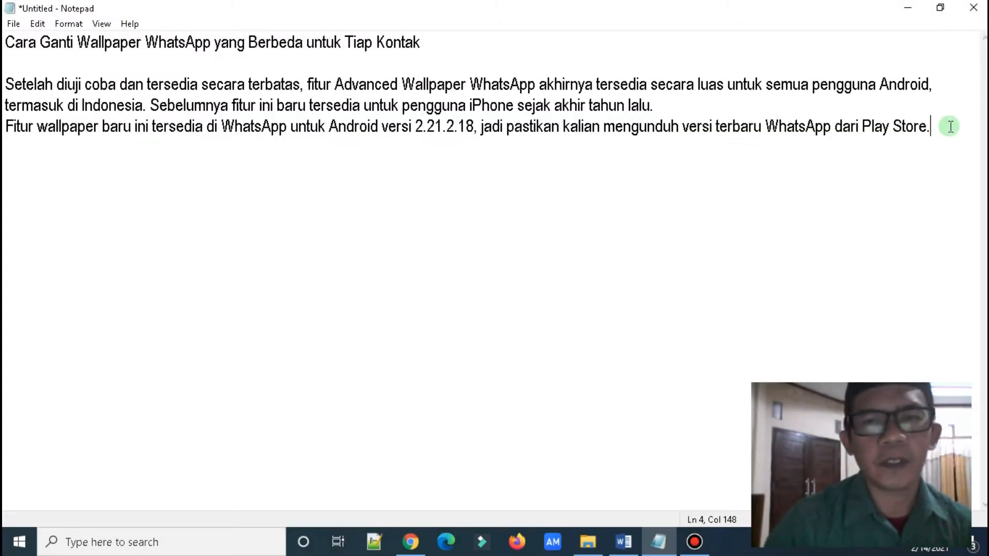
pyautogui.press('Return')
pyautogui.press('Return')
# Append the article's paragraphs on per-chat wallpapers and the wallpaper series, plus the line introducing the installation steps, to the Notepad text
pyautogui.click(410, 542)
pyautogui.scroll(-1, 214, 270)
pyautogui.moveTo(110, 252); pyautogui.dragTo(458, 283)
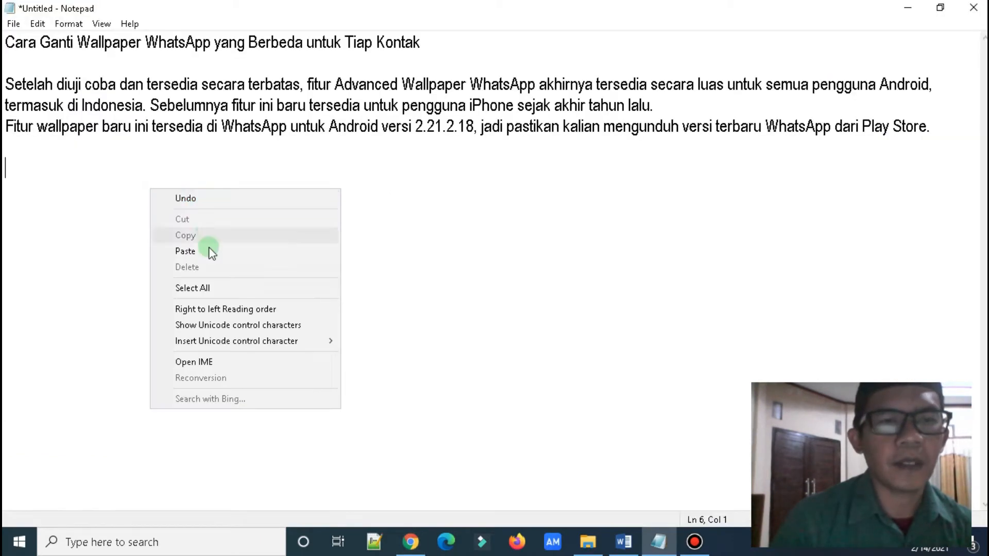
pyautogui.click(183, 252)
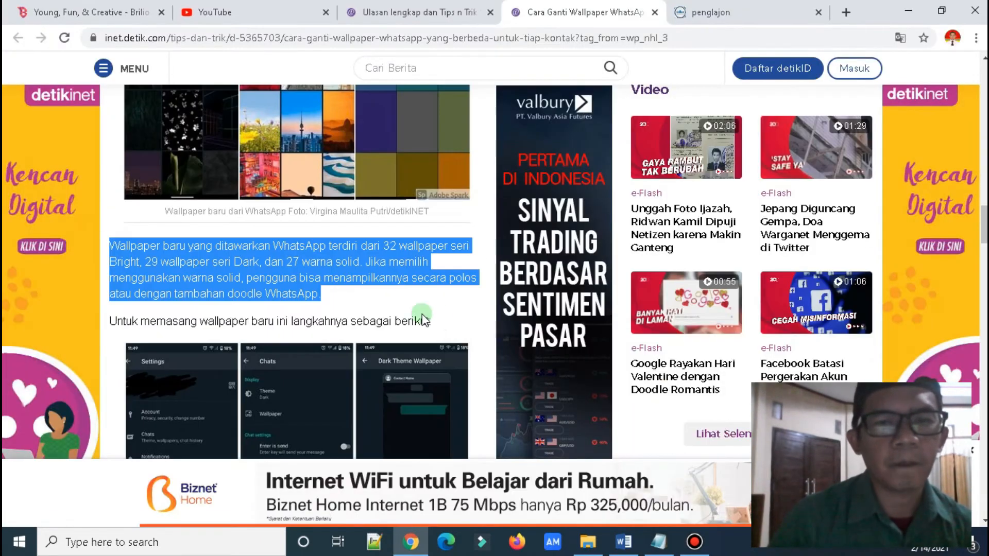
pyautogui.moveTo(419, 316); pyautogui.dragTo(426, 318)
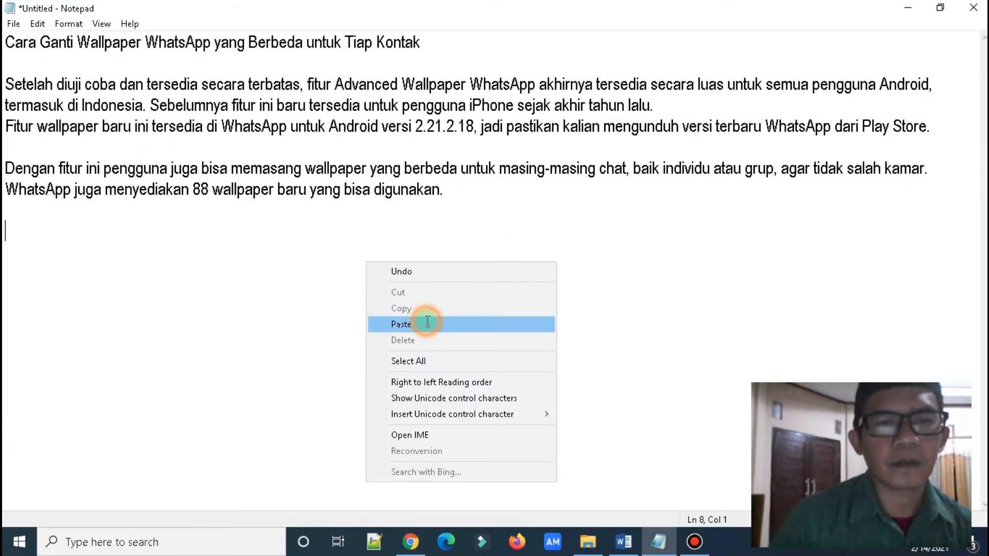
pyautogui.click(414, 323)
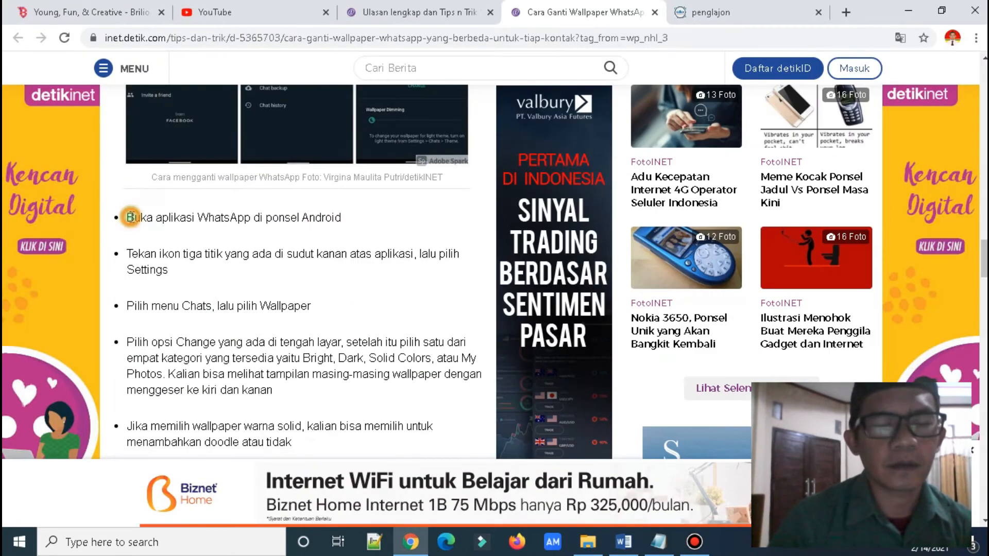
# Copy the first five installation steps, from "Buka aplikasi WhatsApp" to the doodle option, into Notepad below the introducing line
pyautogui.moveTo(129, 214); pyautogui.dragTo(268, 440)
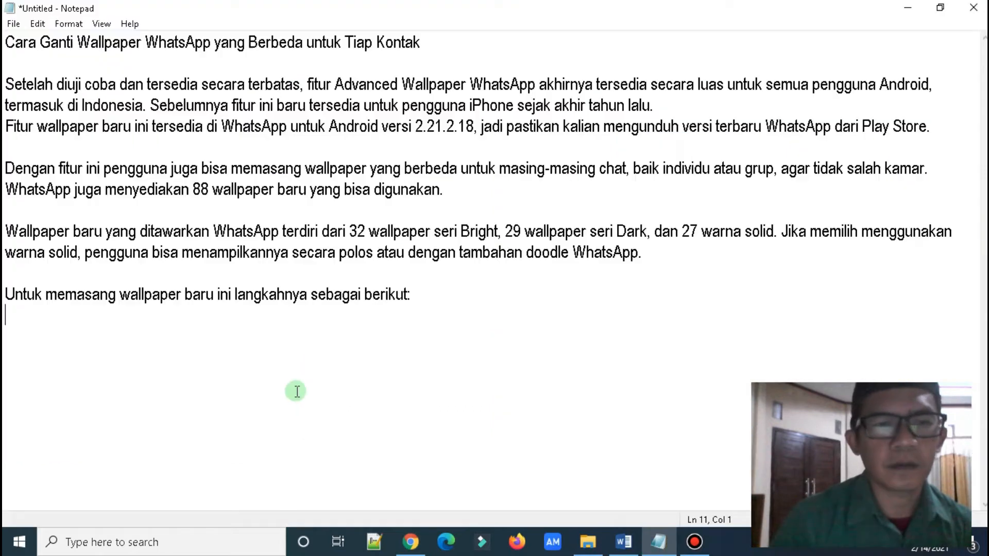
pyautogui.rightClick(284, 339)
pyautogui.click(320, 181)
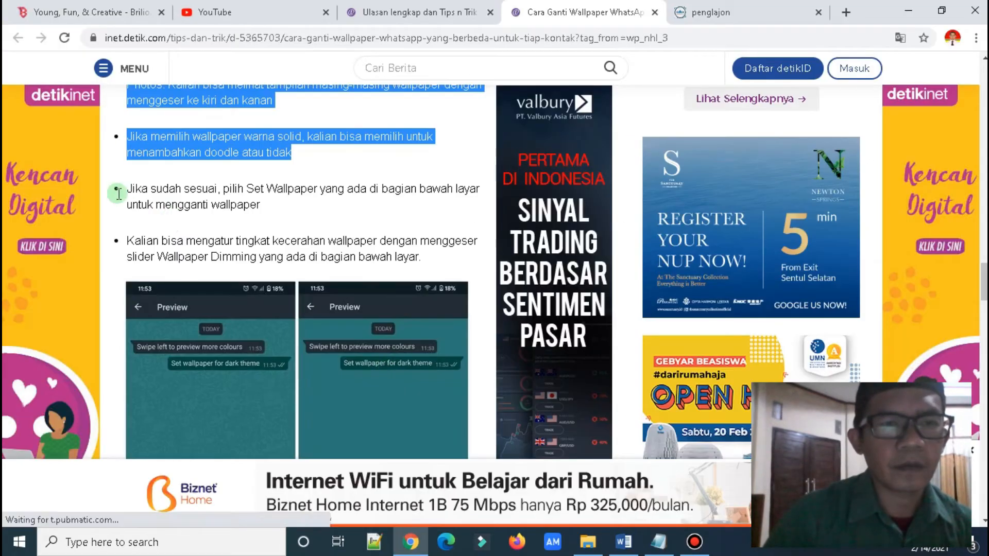
# Copy the last two installation steps, on Set Wallpaper and Wallpaper Dimming, and paste them at the end of the Notepad text
pyautogui.moveTo(117, 191); pyautogui.dragTo(467, 259)
pyautogui.rightClick(451, 251)
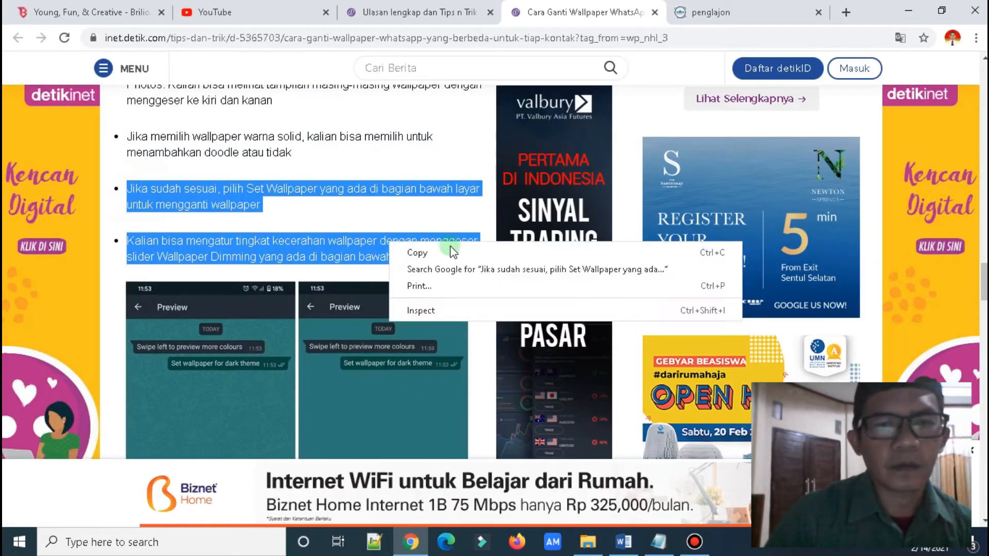
pyautogui.click(417, 252)
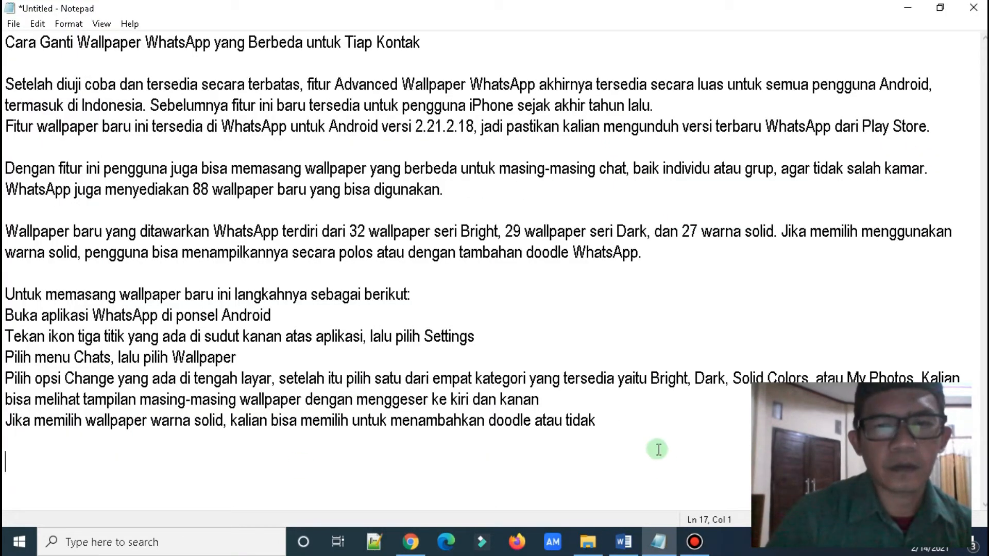
pyautogui.rightClick(403, 238)
pyautogui.click(428, 294)
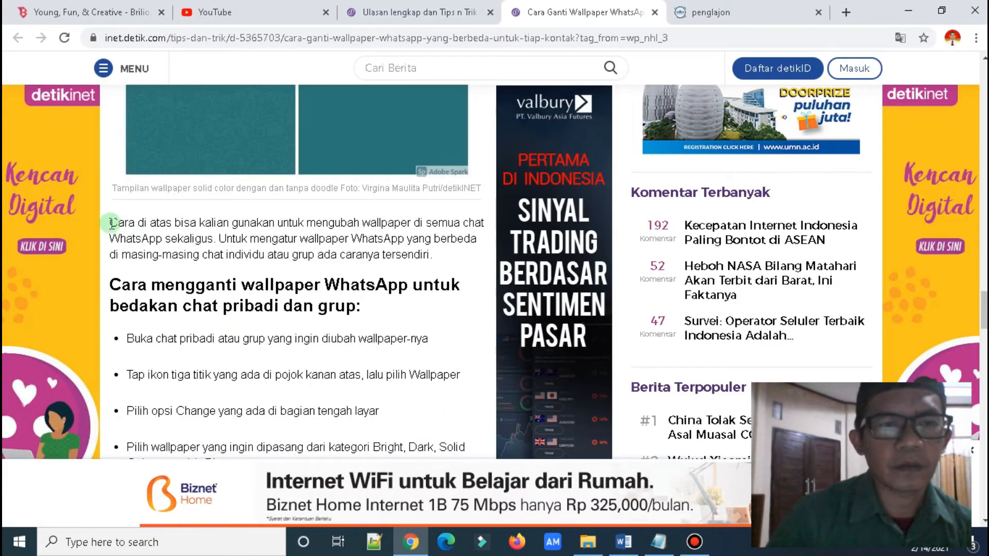
# Append the article's "Cara di atas" paragraph, the private-and-group chat heading and its first three steps to the Notepad text, and shrink the text display
pyautogui.moveTo(112, 222); pyautogui.dragTo(381, 412)
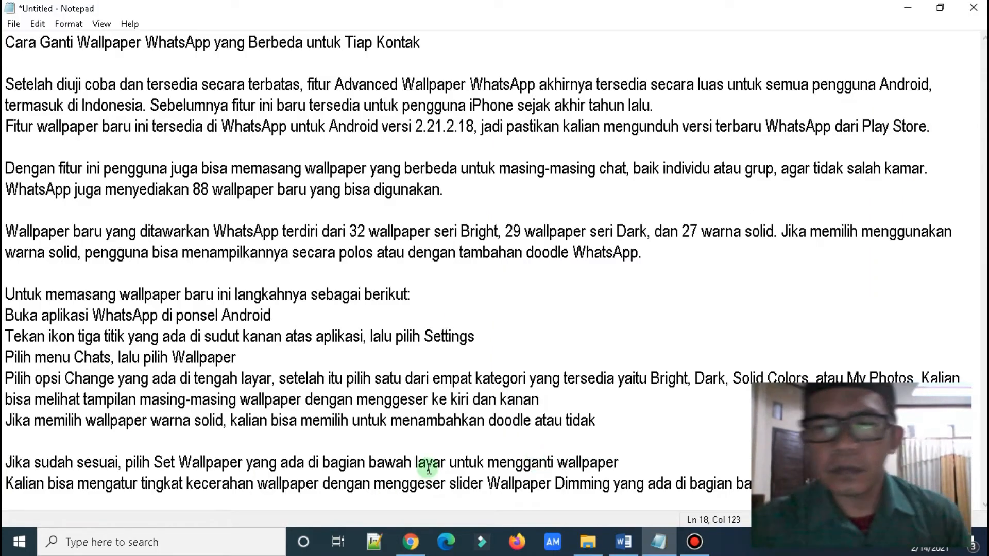
pyautogui.hotkey('ctrl', '-')
pyautogui.hotkey('ctrl', '-')
pyautogui.hotkey('ctrl', '-')
pyautogui.hotkey('ctrl', 'v')
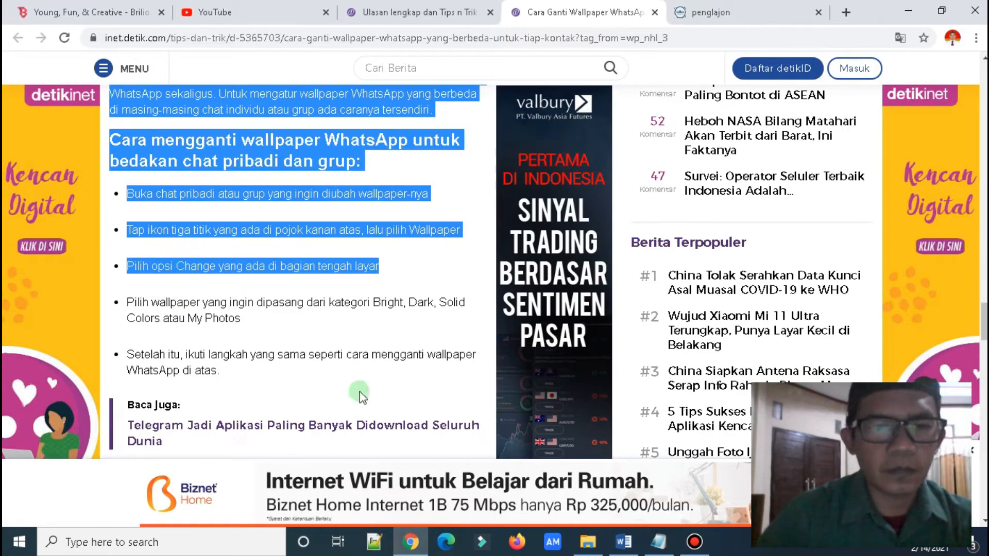
# Copy the article's last two steps, from "Pilih wallpaper yang ingin dipasang" to "WhatsApp di atas", to the end of the Notepad text
pyautogui.moveTo(124, 302); pyautogui.dragTo(222, 371)
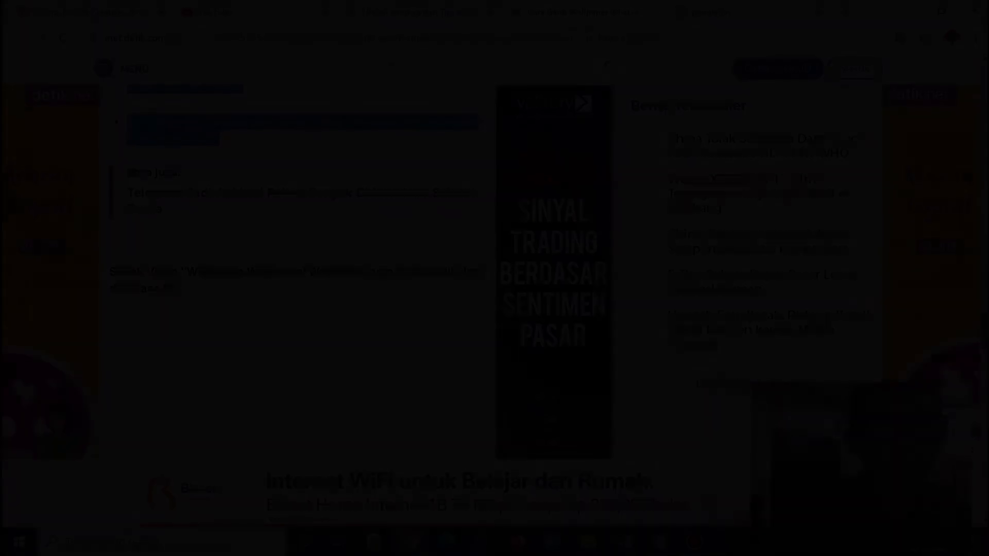
pyautogui.scroll(3, 961, 265)
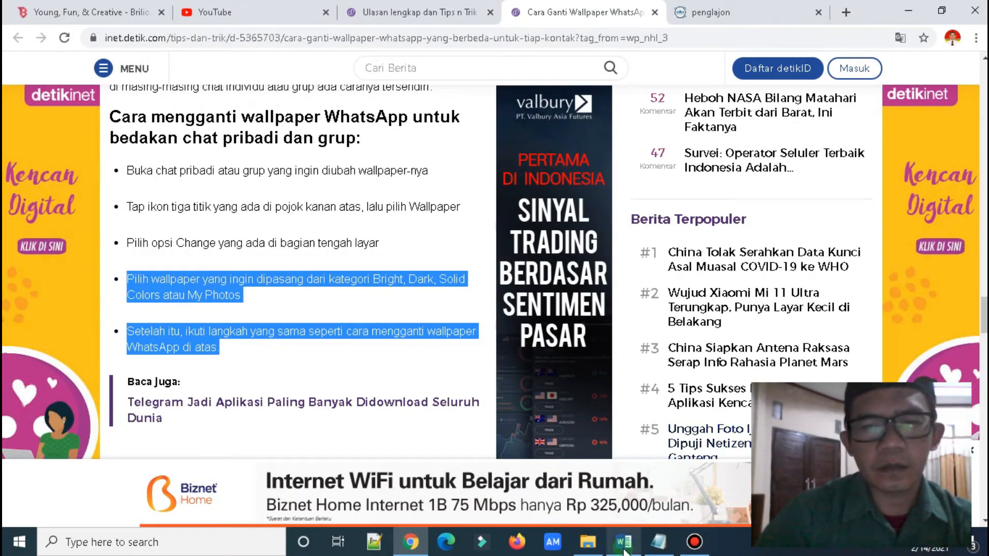
pyautogui.click(659, 542)
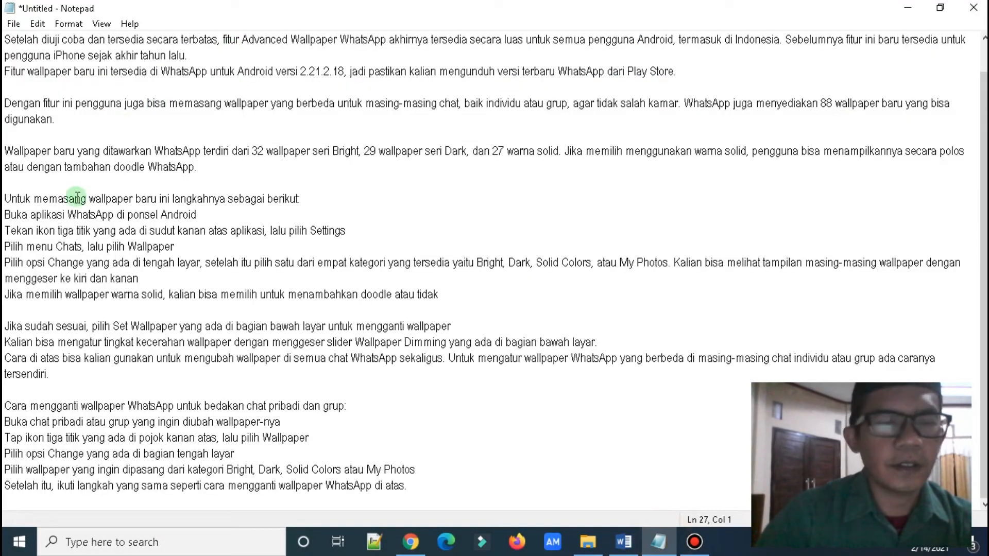
pyautogui.scroll(2, 127, 180)
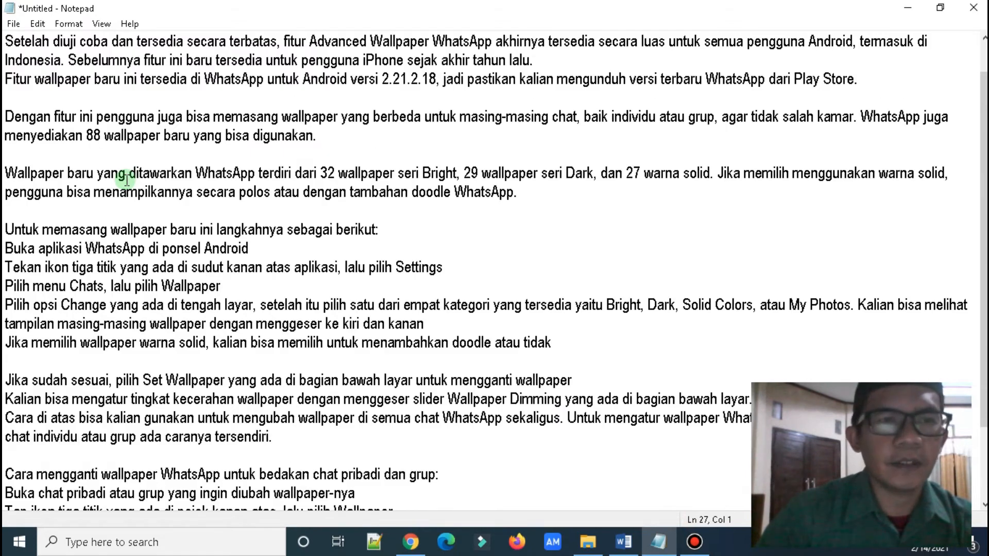
pyautogui.scroll(-2, 126, 180)
pyautogui.scroll(2, 126, 180)
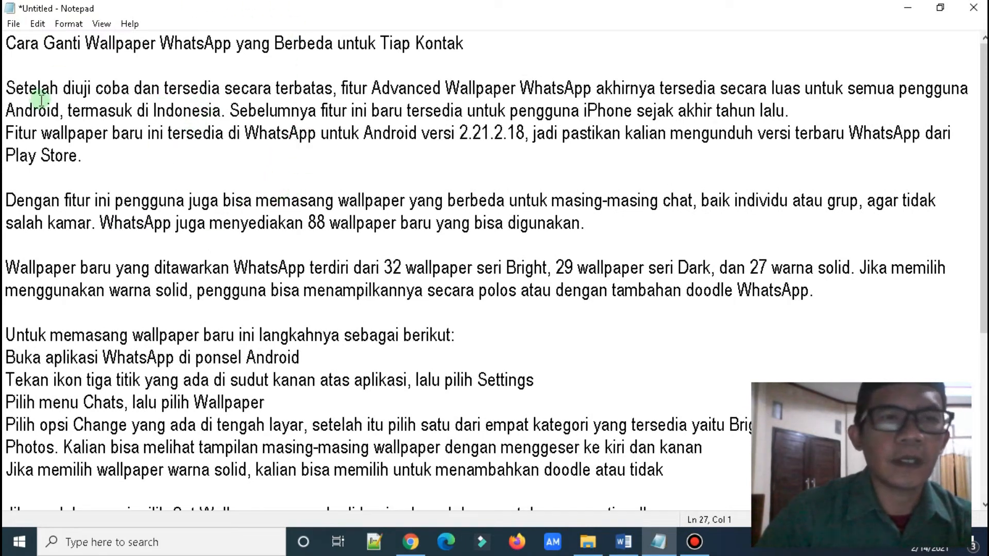
# Copy the entire Notepad text into the blank Word document and place the cursor before the headline
pyautogui.click(219, 115)
pyautogui.click(63, 89)
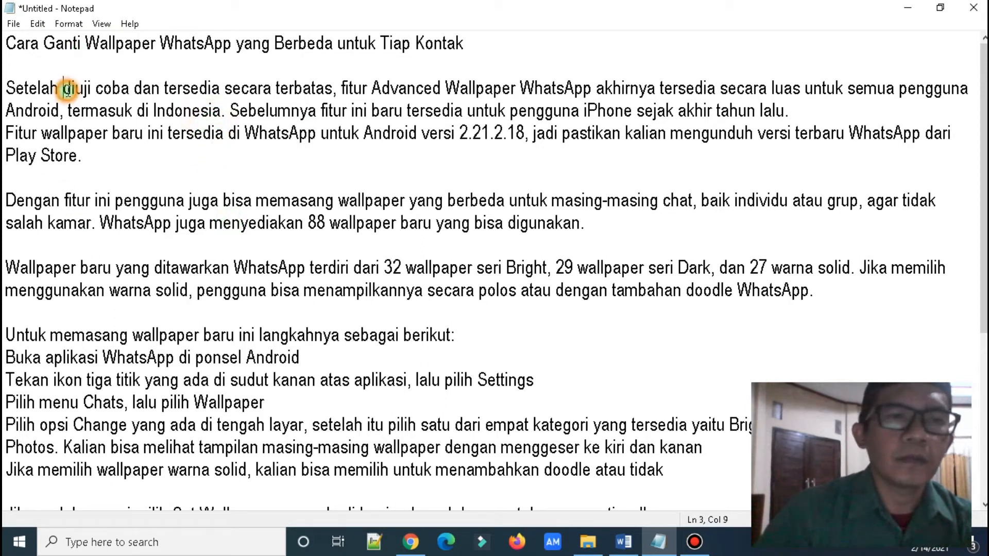
pyautogui.moveTo(7, 46); pyautogui.dragTo(372, 426)
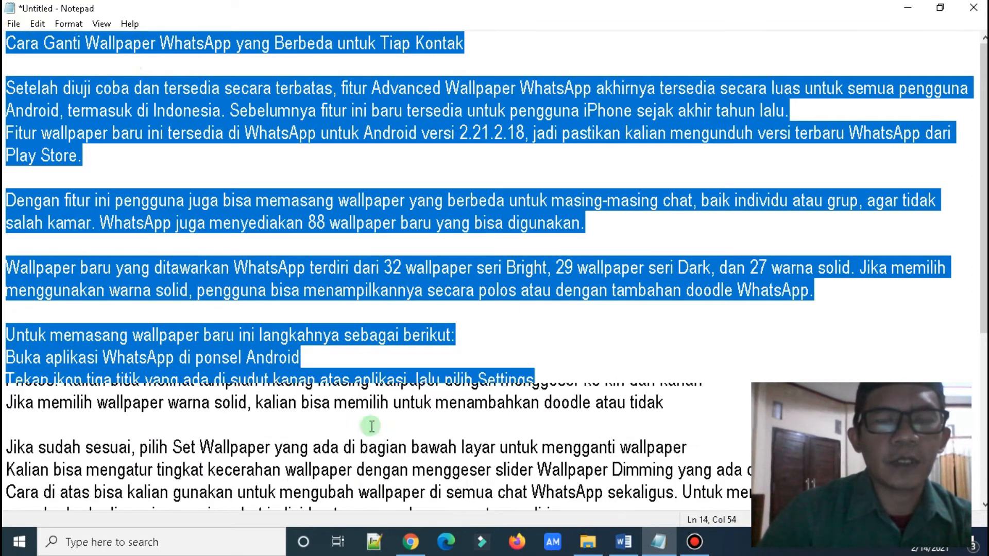
pyautogui.scroll(-4, 372, 426)
pyautogui.moveTo(634, 473); pyautogui.dragTo(7, 30)
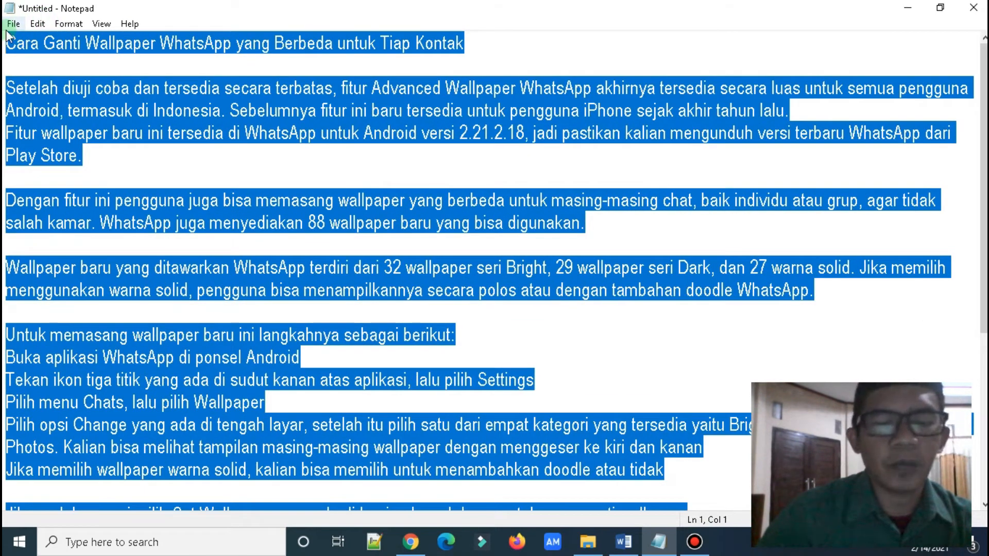
pyautogui.click(627, 552)
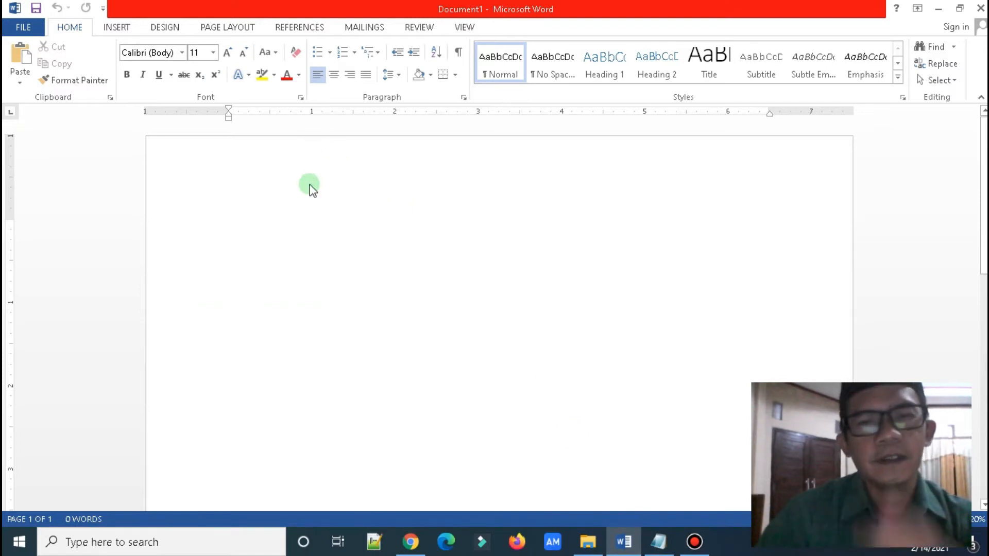
pyautogui.hotkey('ctrl', 'v')
pyautogui.scroll(4, 386, 349)
pyautogui.scroll(10, 392, 360)
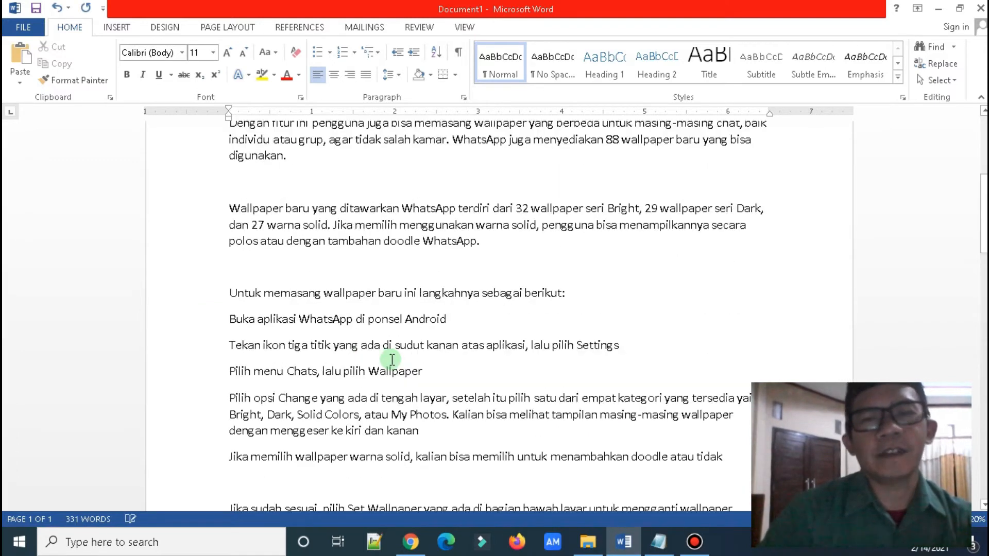
pyautogui.click(239, 230)
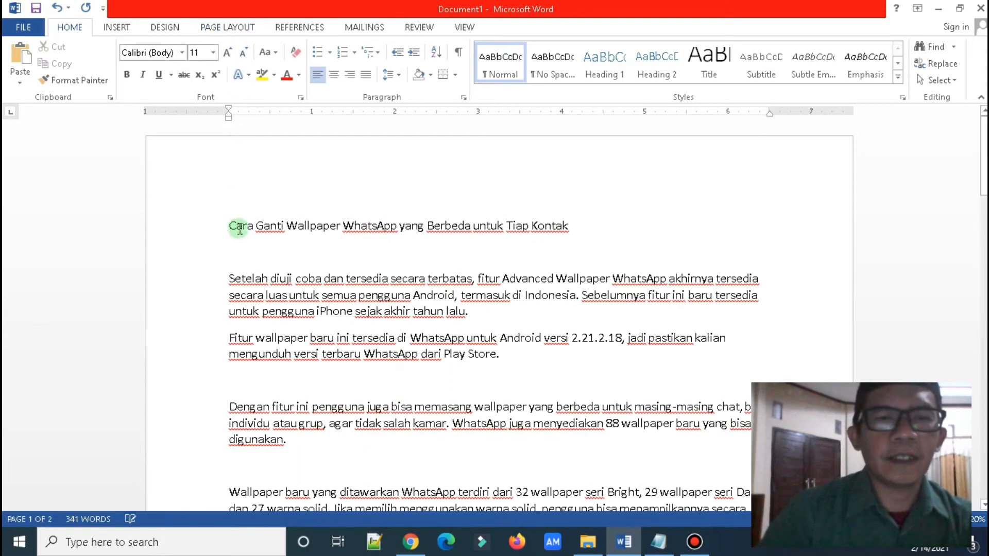
pyautogui.click(232, 223)
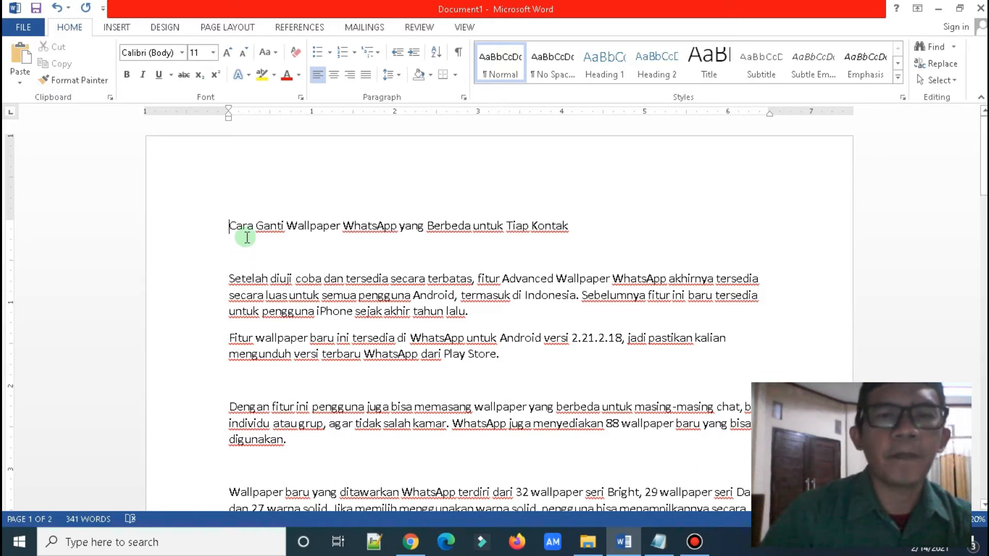
# Review the text in Word, then switch to Chrome and examine the original article from the headline to the tags, including its ads and images
pyautogui.scroll(-10, 247, 238)
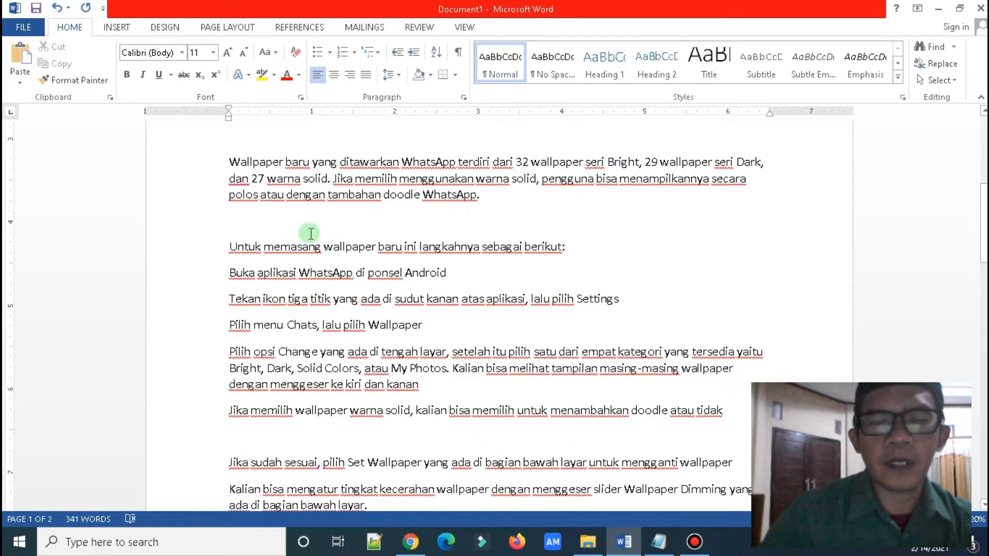
pyautogui.scroll(-5, 302, 265)
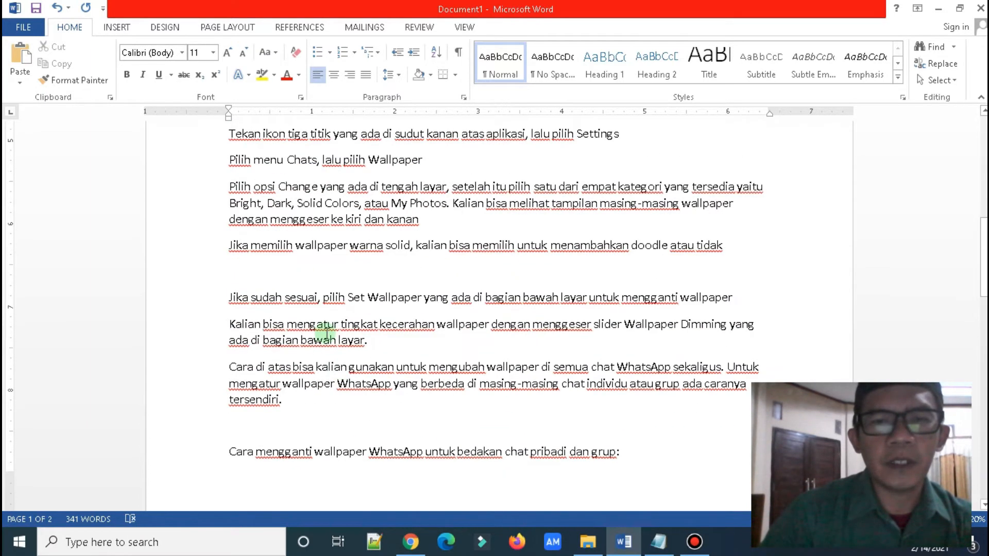
pyautogui.click(410, 542)
pyautogui.click(984, 115)
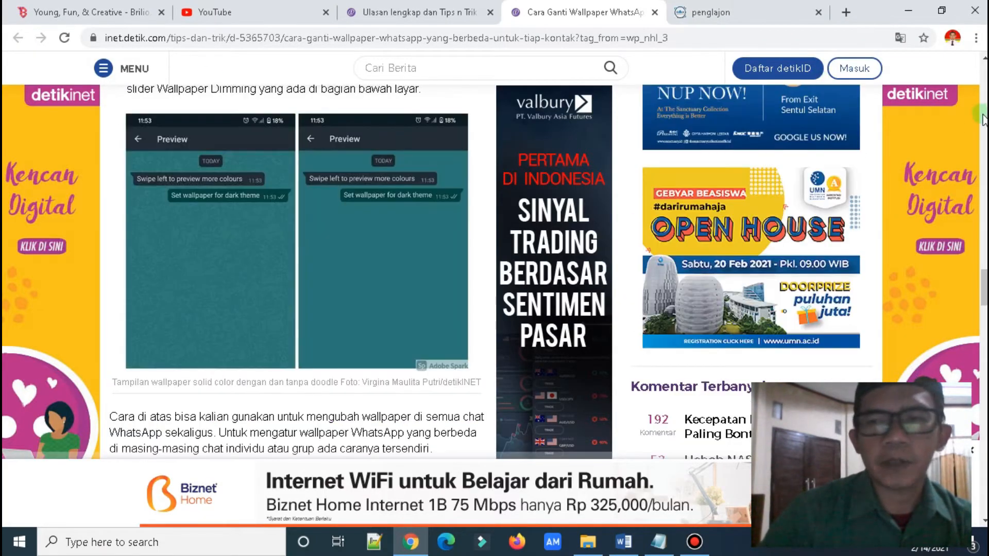
pyautogui.scroll(10, 320, 313)
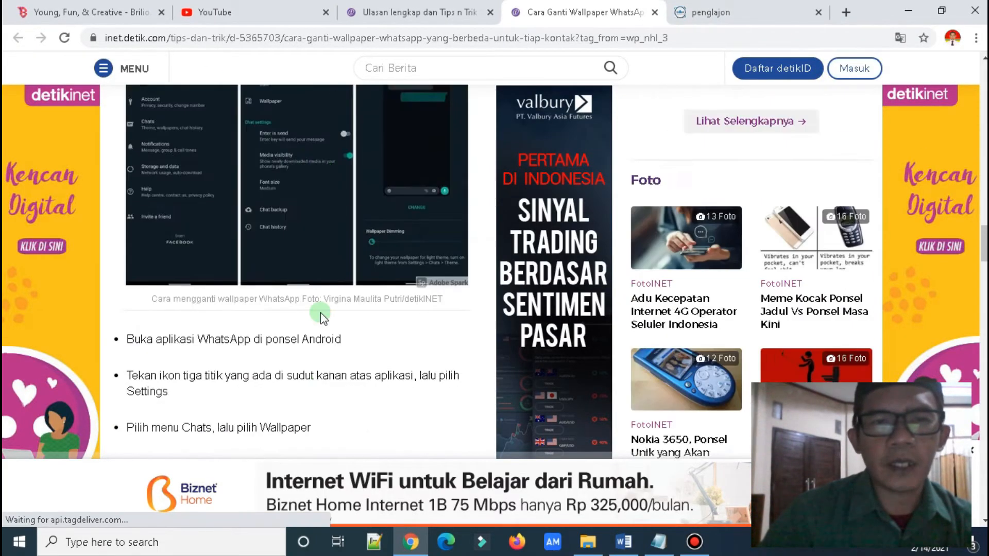
pyautogui.scroll(-12, 319, 311)
pyautogui.scroll(5, 316, 278)
pyautogui.scroll(15, 314, 268)
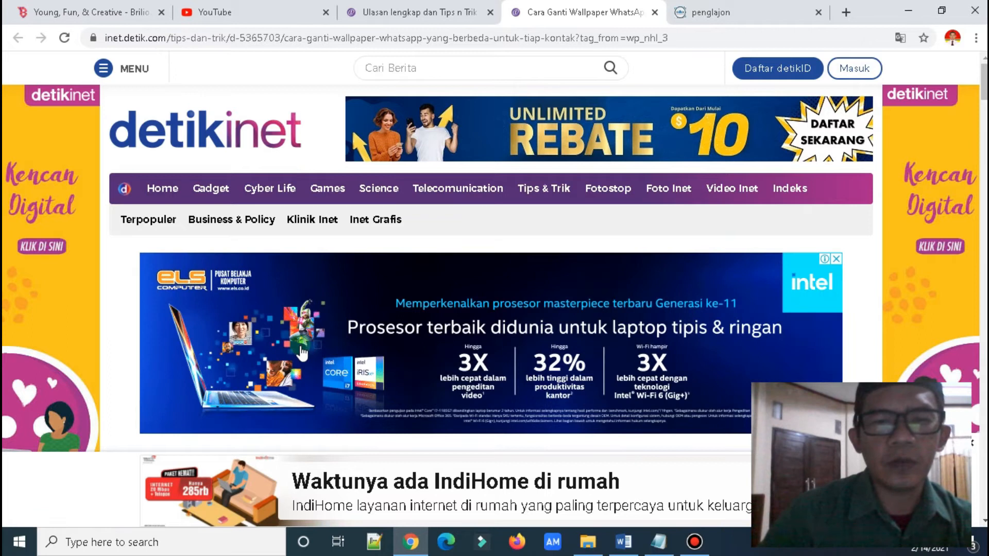
pyautogui.scroll(-1, 300, 367)
pyautogui.scroll(-5, 300, 367)
pyautogui.scroll(-5, 306, 323)
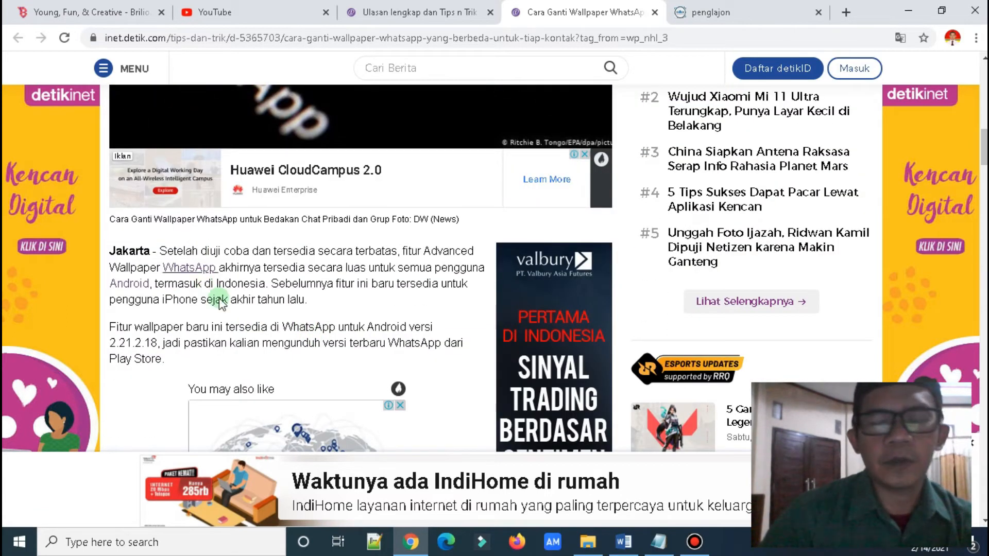
pyautogui.scroll(7, 254, 301)
pyautogui.scroll(7, 255, 301)
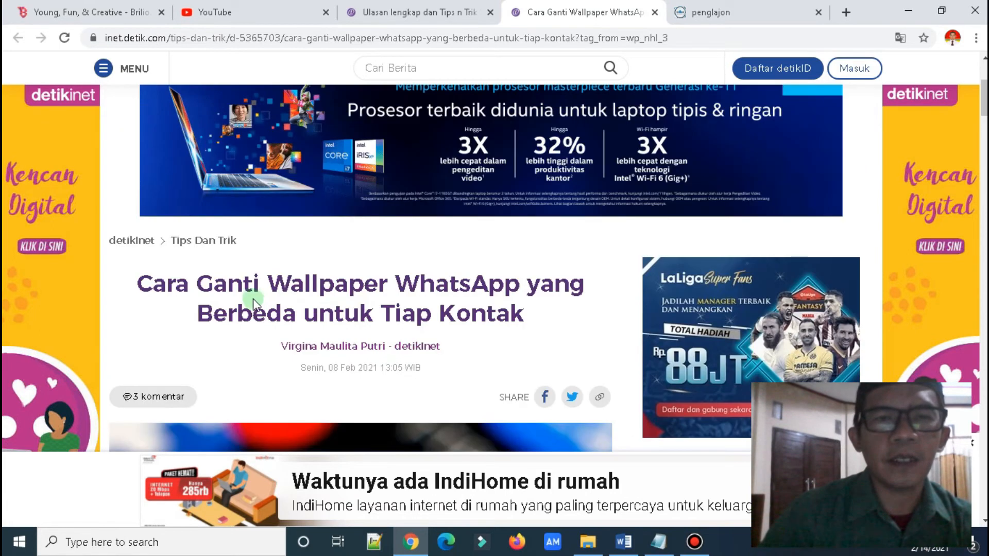
pyautogui.scroll(-6, 252, 298)
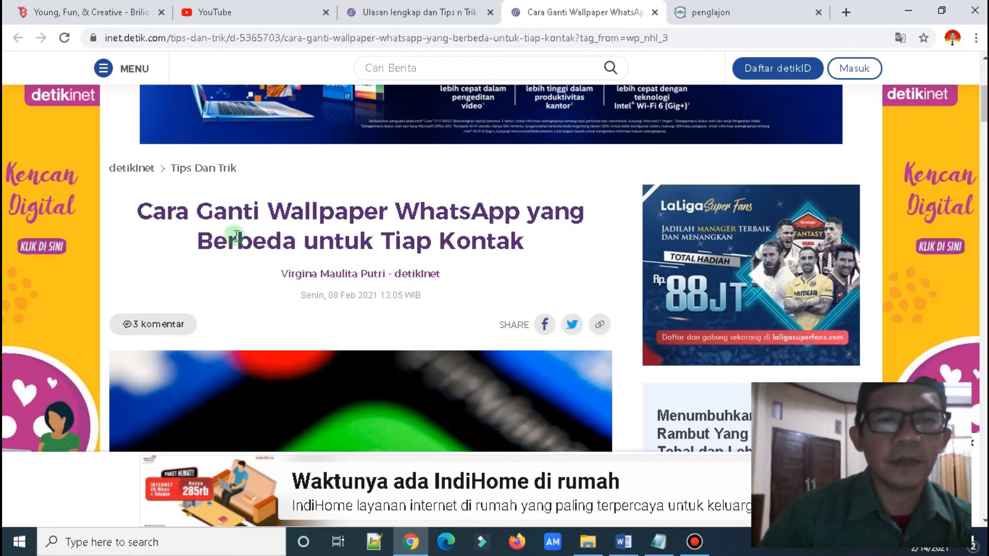
pyautogui.scroll(-4, 315, 351)
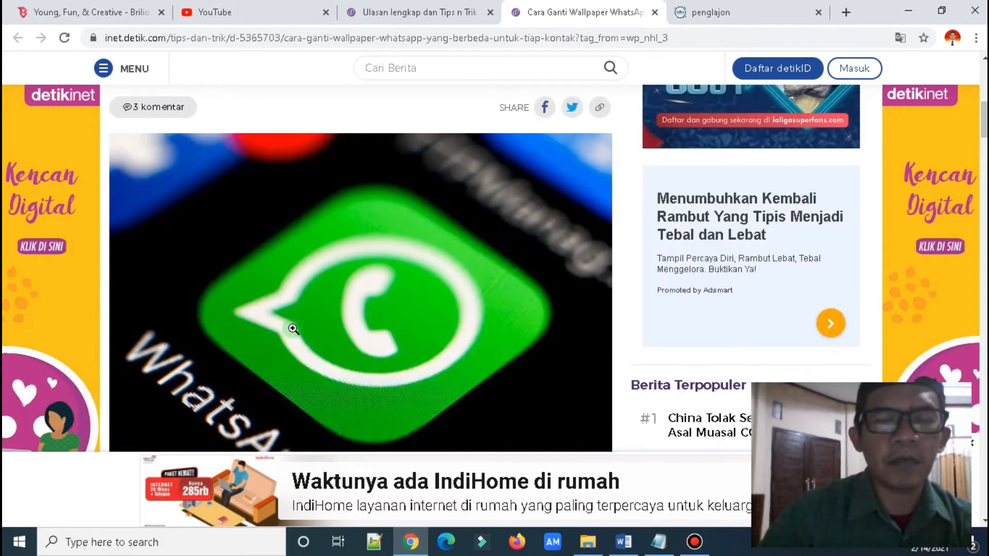
pyautogui.scroll(-5, 293, 329)
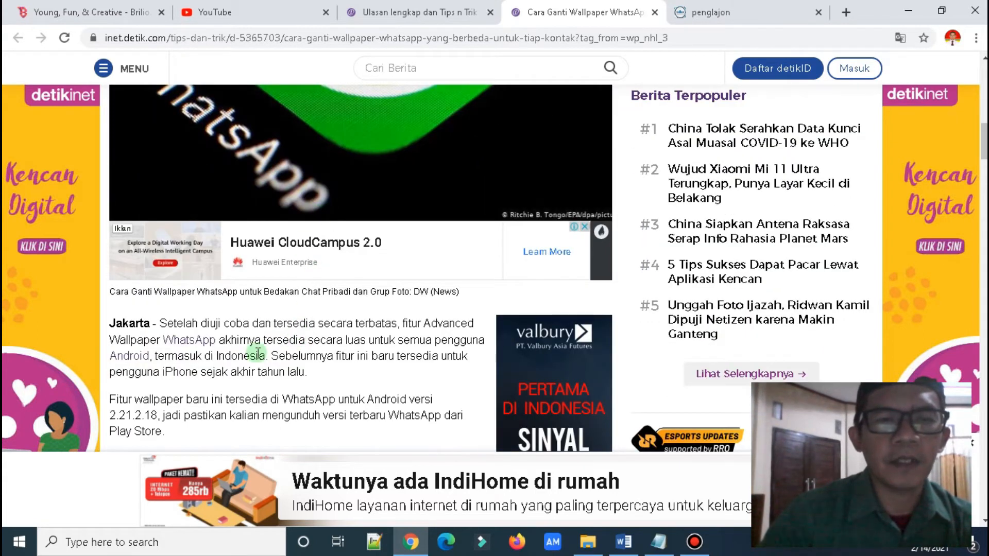
pyautogui.scroll(-3, 257, 354)
pyautogui.scroll(-4, 276, 280)
pyautogui.scroll(-12, 278, 318)
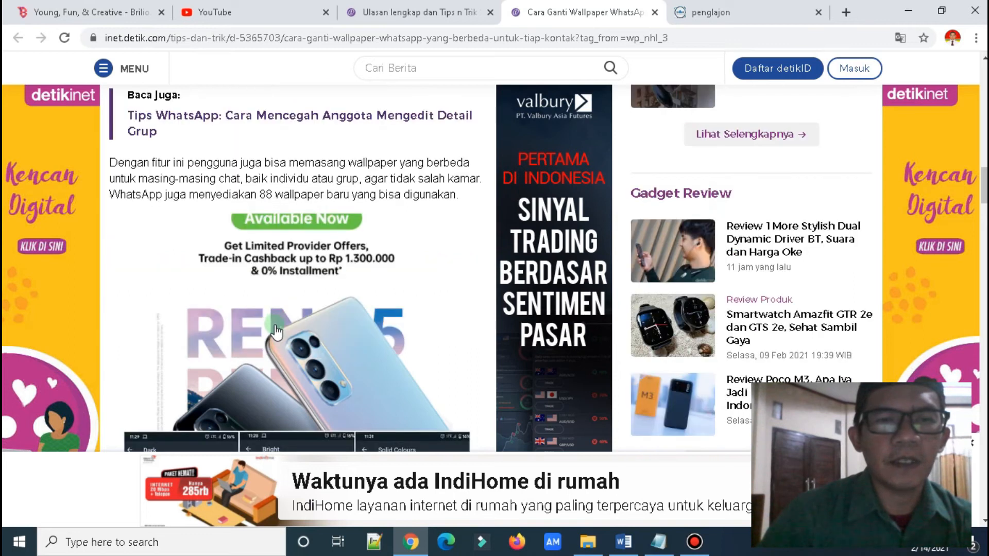
pyautogui.scroll(-15, 267, 343)
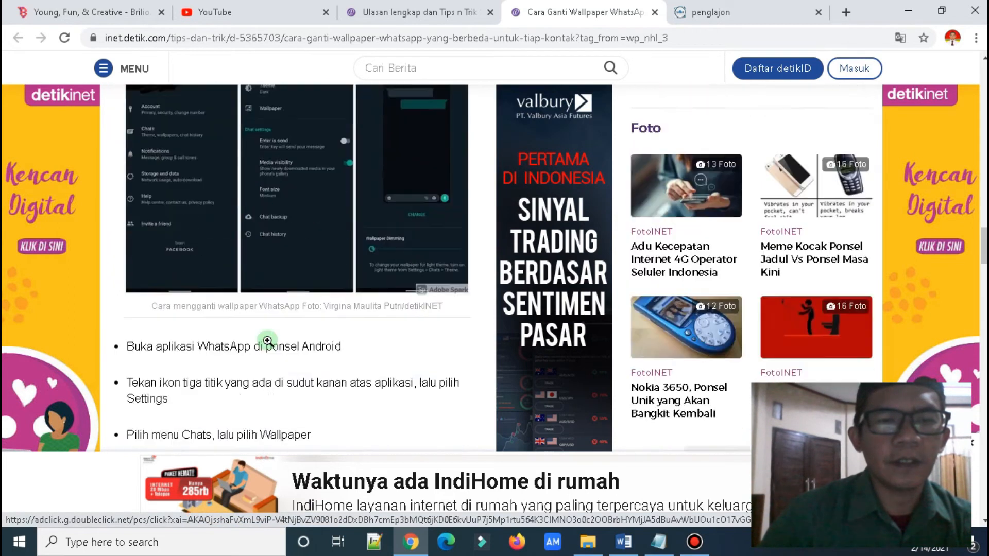
pyautogui.scroll(-15, 267, 350)
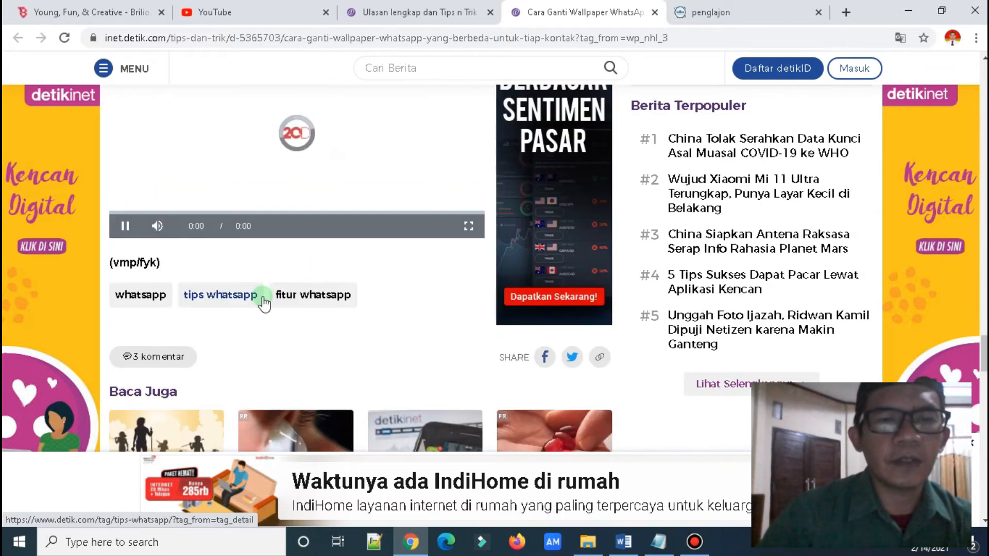
pyautogui.scroll(10, 262, 301)
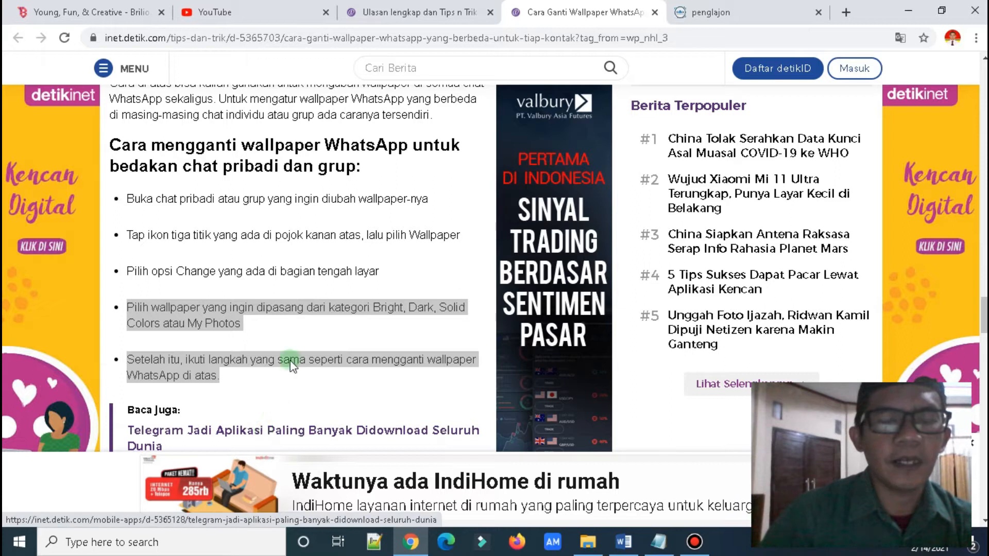
# Close the article's browser tab and return to the Word document, placing the cursor before the headline
pyautogui.hotkey('ctrl', 'w')
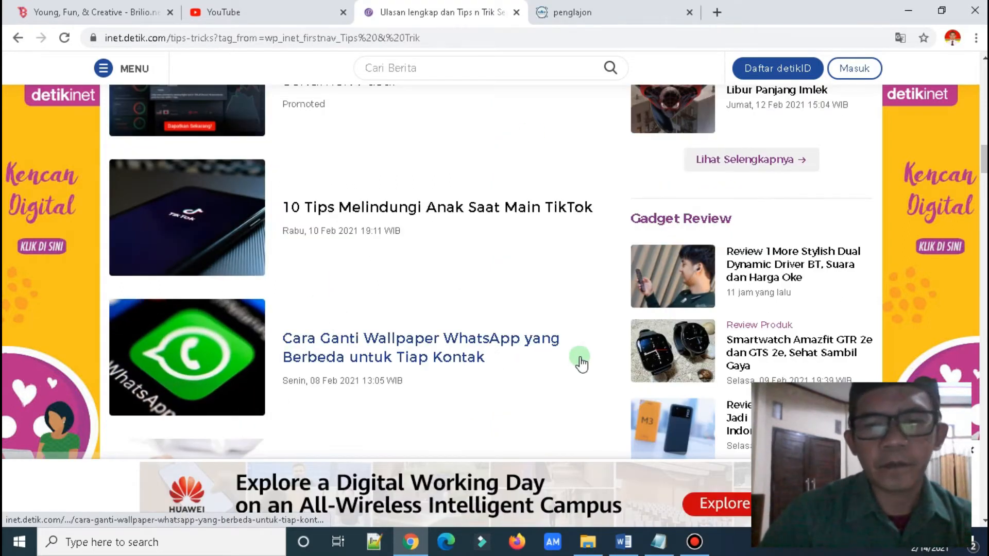
pyautogui.click(624, 542)
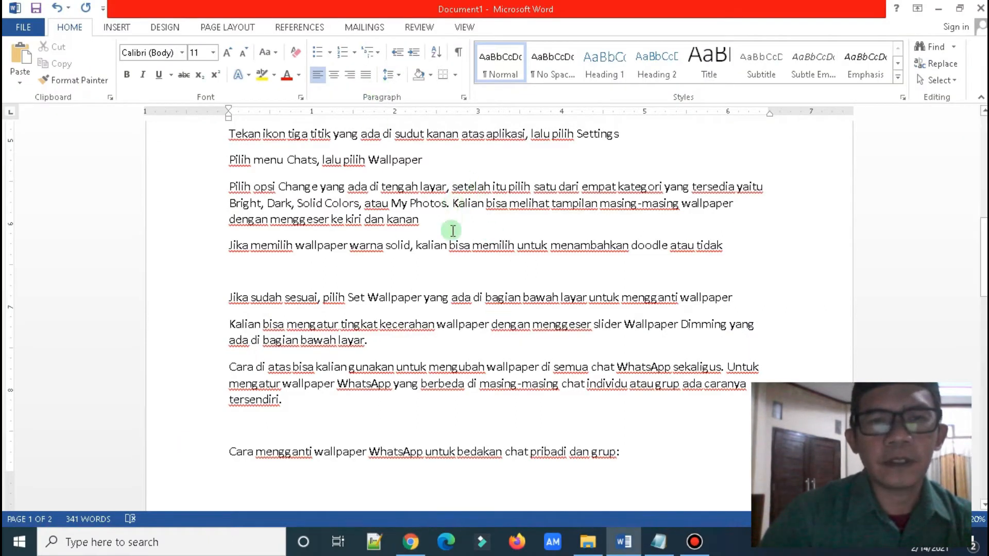
pyautogui.scroll(10, 452, 230)
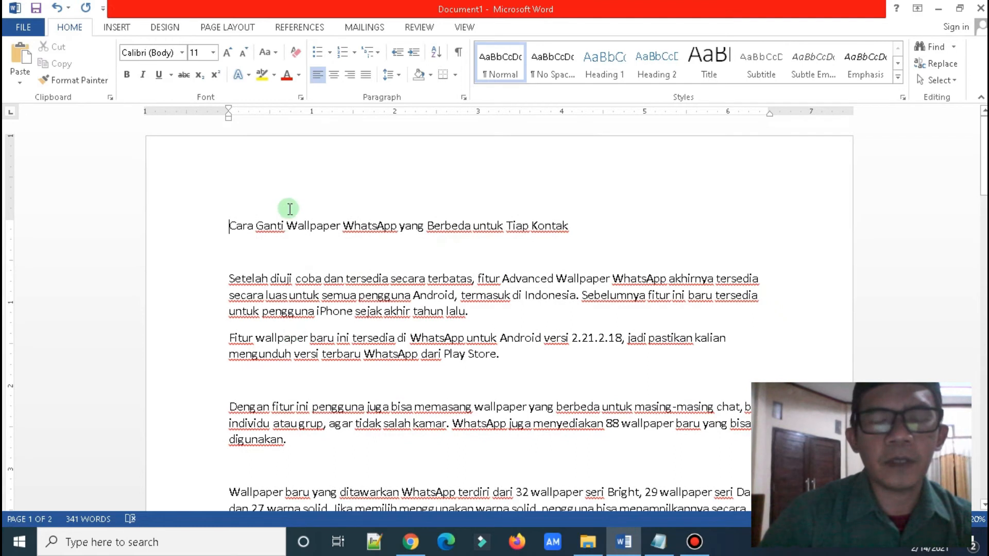
pyautogui.click(236, 211)
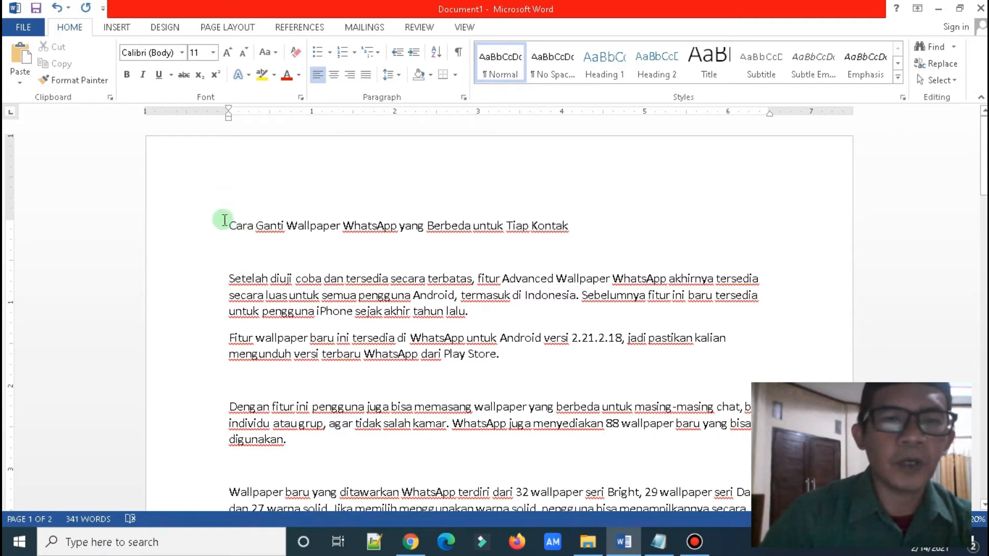
pyautogui.moveTo(225, 220); pyautogui.dragTo(296, 274)
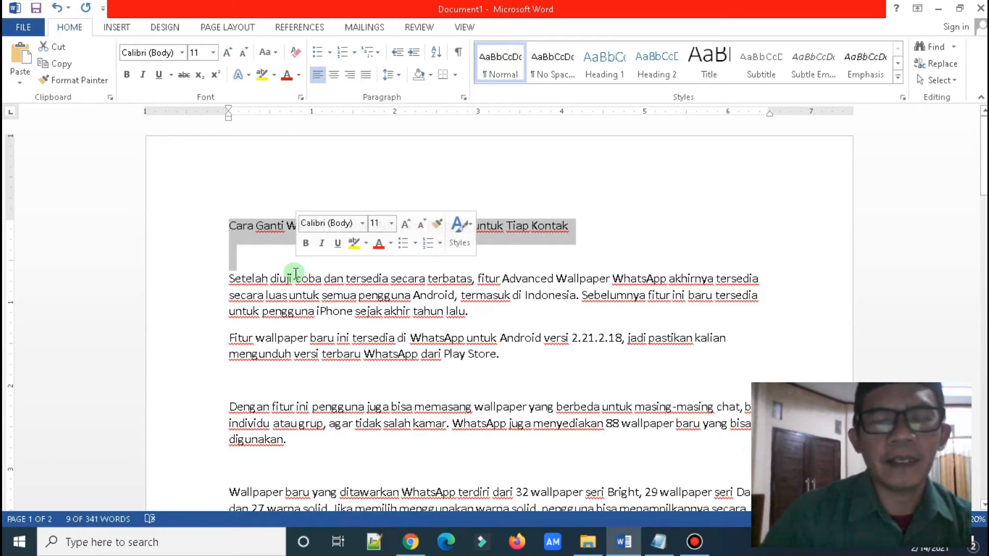
pyautogui.click(254, 257)
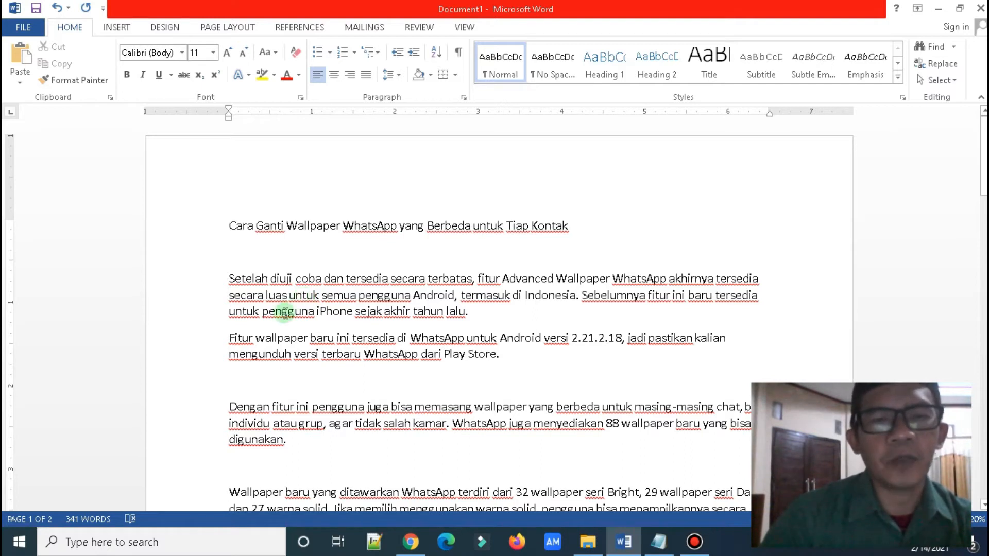
pyautogui.click(230, 225)
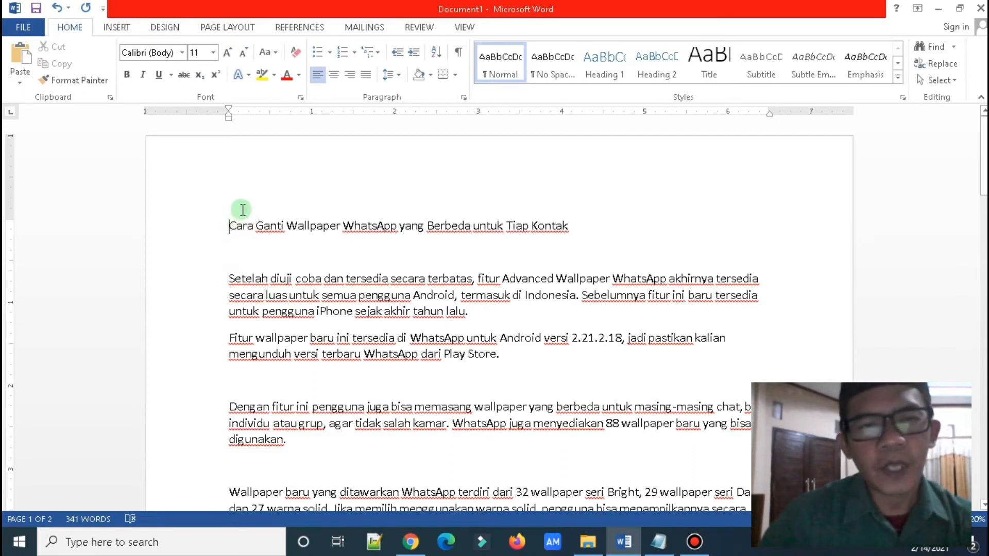
# Replace the word "Ganti" in the headline with "Mengganti"
pyautogui.moveTo(237, 229); pyautogui.dragTo(588, 226)
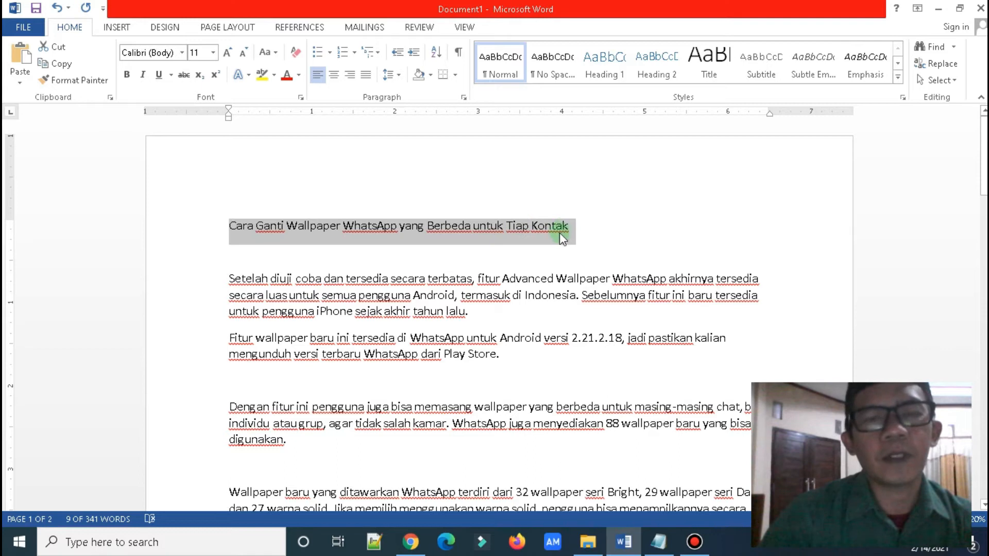
pyautogui.click(234, 238)
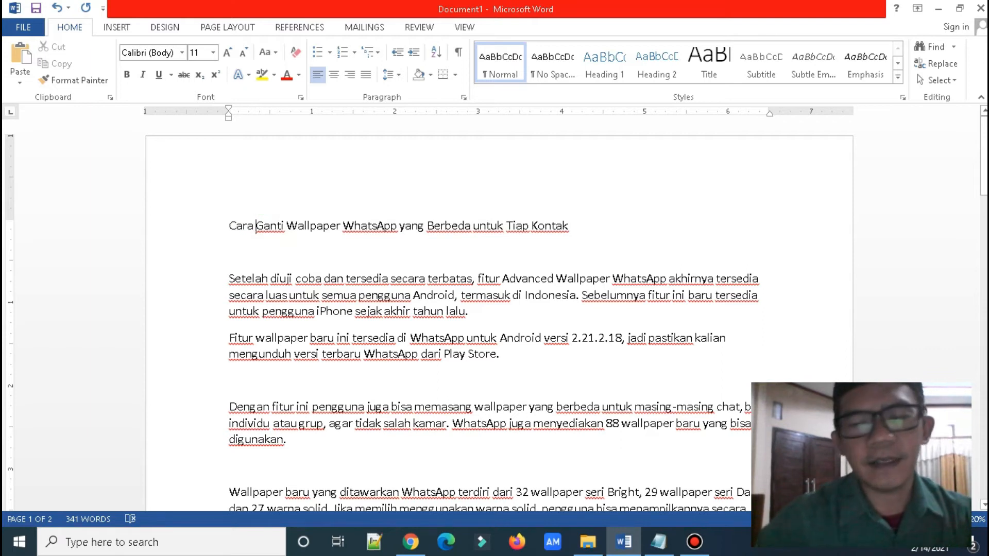
pyautogui.write('MEN')
pyautogui.press('BackSpace')
pyautogui.press('BackSpace')
pyautogui.press('BackSpace')
pyautogui.write('MeNG')
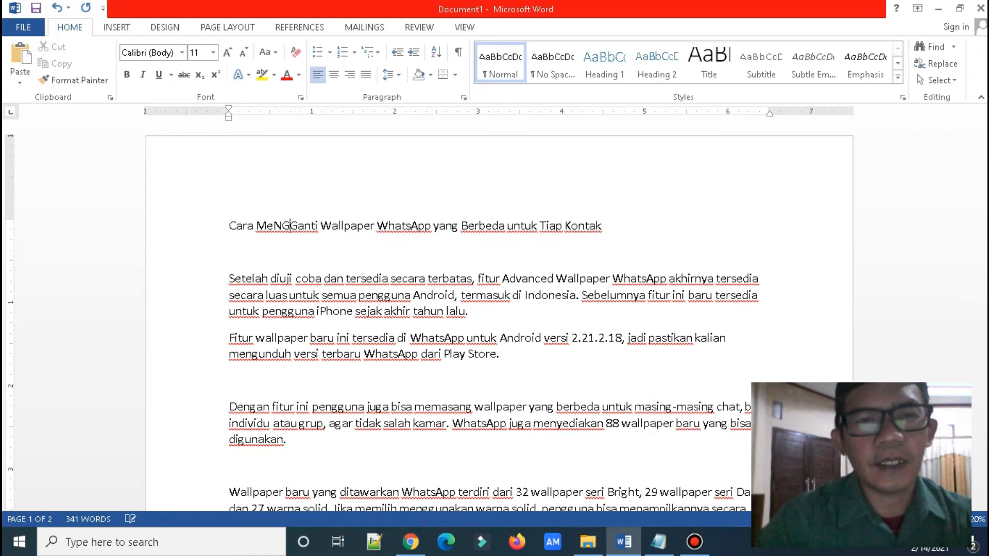
pyautogui.press('BackSpace')
pyautogui.press('BackSpace')
pyautogui.write('eng')
pyautogui.press('BackSpace')
pyautogui.press('BackSpace')
pyautogui.press('BackSpace')
pyautogui.write('ngganti')
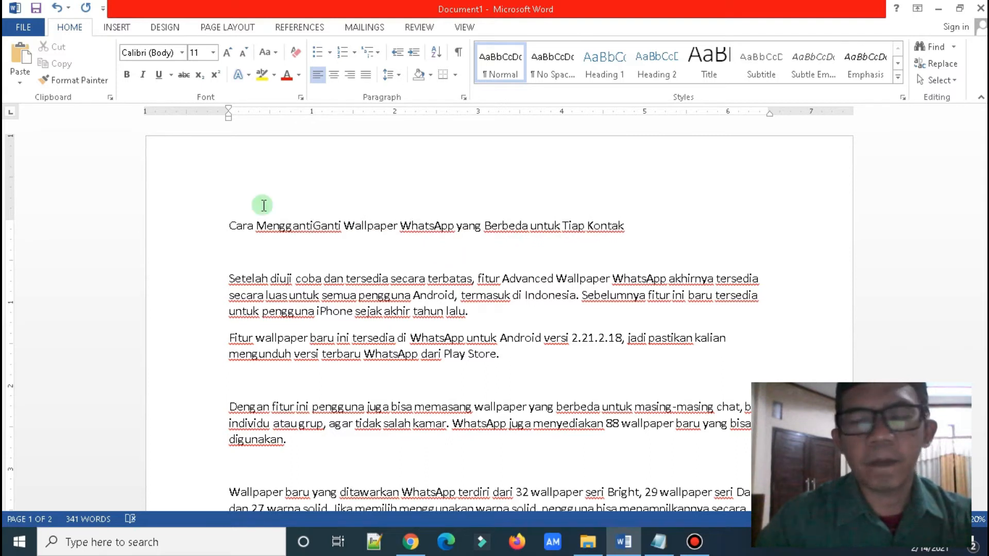
pyautogui.press('Delete')
pyautogui.press('Delete')
pyautogui.press('Delete')
pyautogui.press('Delete')
pyautogui.press('Delete')
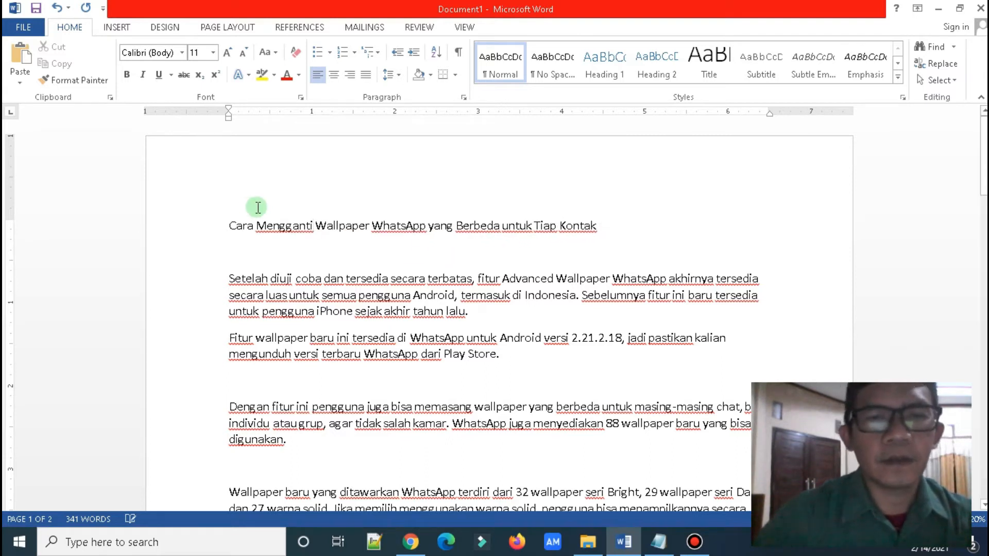
# Replace the word "Wallpaper" in the headline with "background aplikasi"
pyautogui.doubleClick(334, 227)
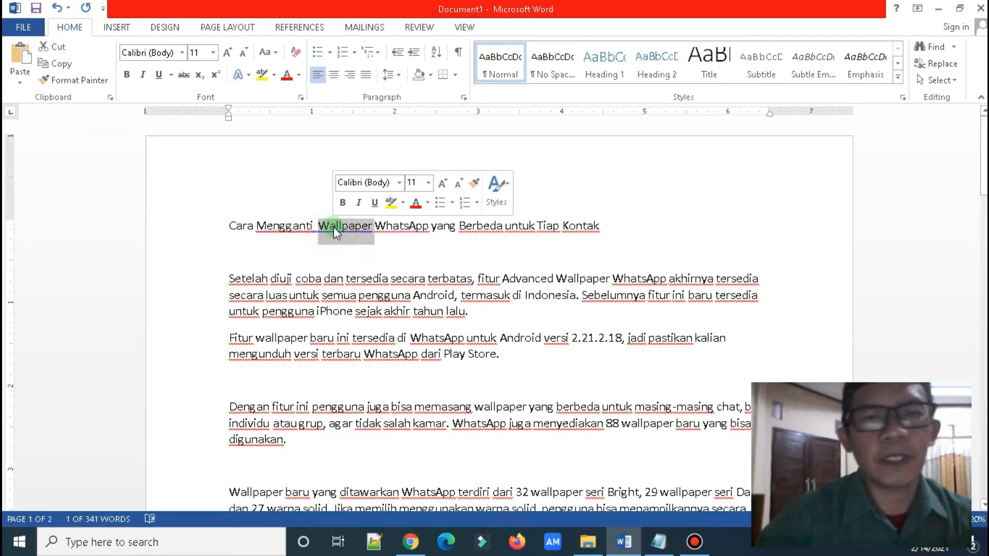
pyautogui.write('back')
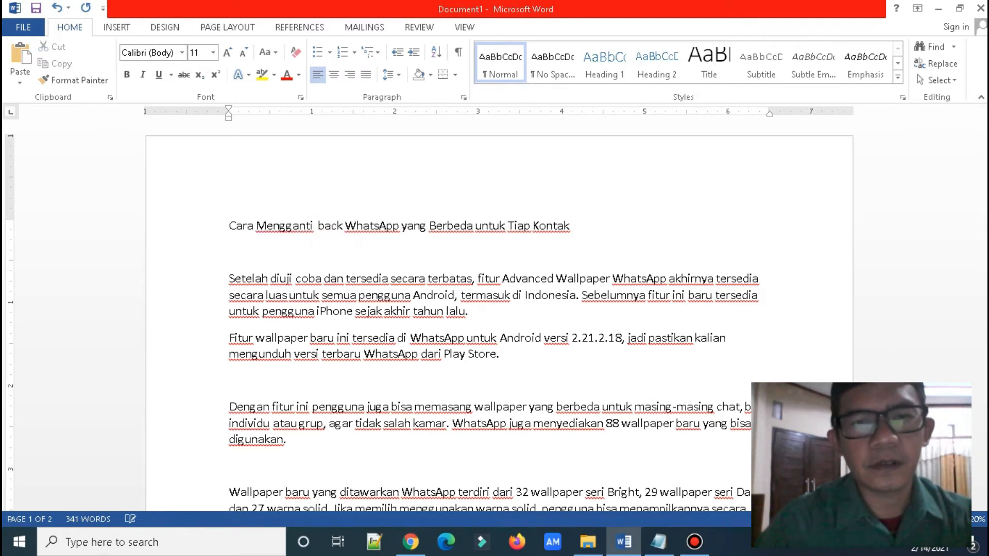
pyautogui.write('c')
pyautogui.press('BackSpace')
pyautogui.write('kground')
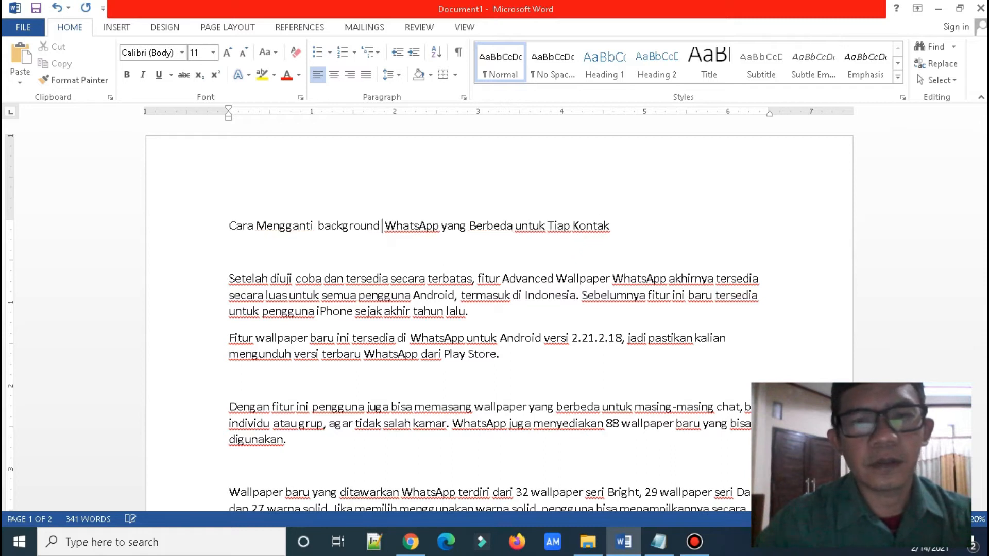
pyautogui.write(' aplikasi')
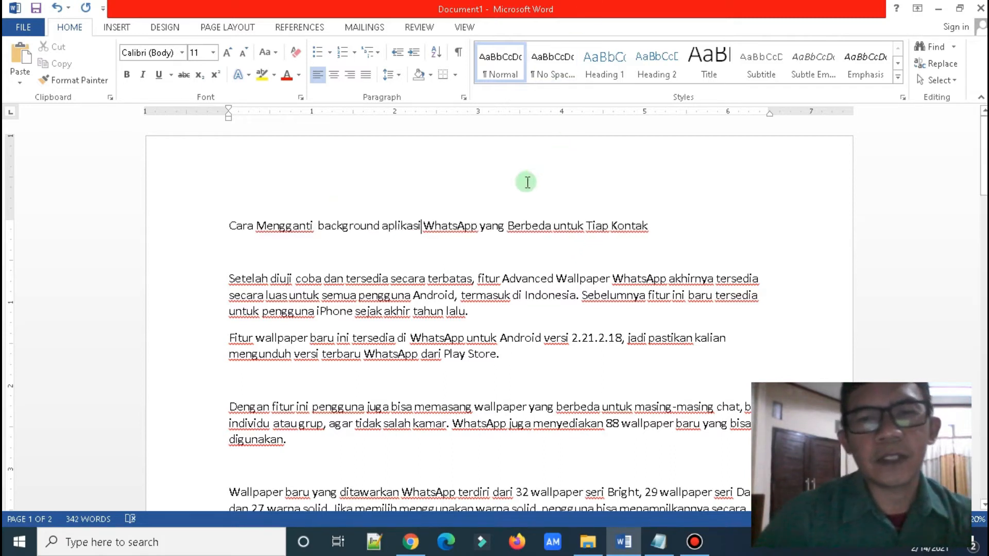
# Replace the headline ending "yang Berbeda untuk Tiap Kontak" with "berbeda-beda"
pyautogui.moveTo(483, 223); pyautogui.dragTo(561, 226)
pyautogui.press('BackSpace')
pyautogui.write('berbeda-beda')
pyautogui.press('Delete')
pyautogui.press('Delete')
pyautogui.press('Delete')
pyautogui.press('Delete')
pyautogui.press('Delete')
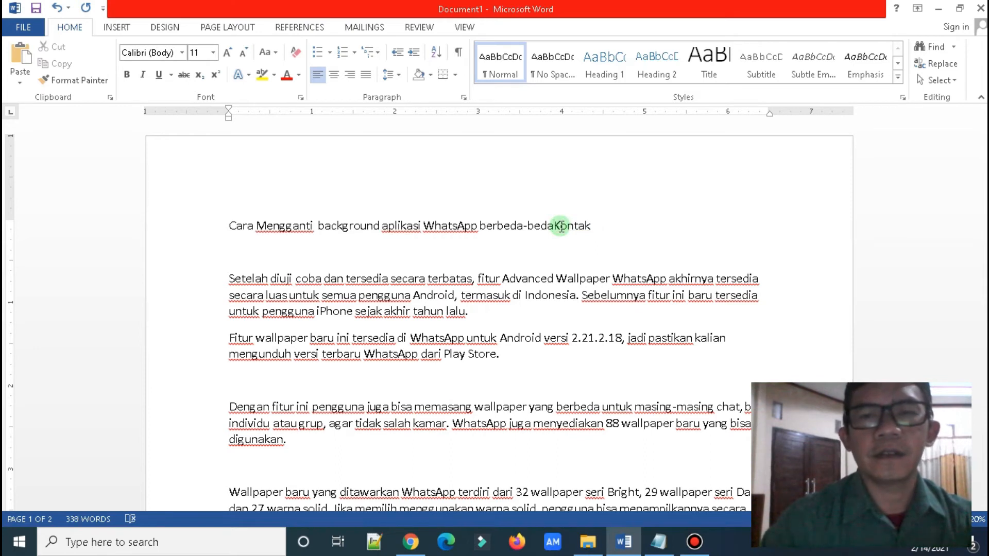
pyautogui.press('Delete')
pyautogui.press('Delete')
pyautogui.press('Delete')
pyautogui.press('Delete')
pyautogui.press('Delete')
pyautogui.press('Delete')
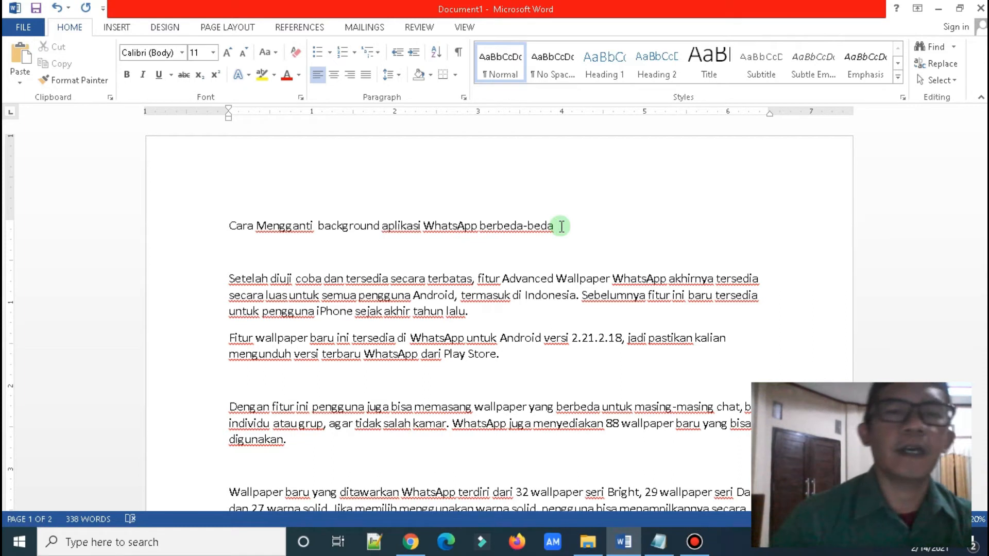
# Insert "yang" before "berbeda-beda" in the headline
pyautogui.moveTo(226, 225); pyautogui.dragTo(493, 230)
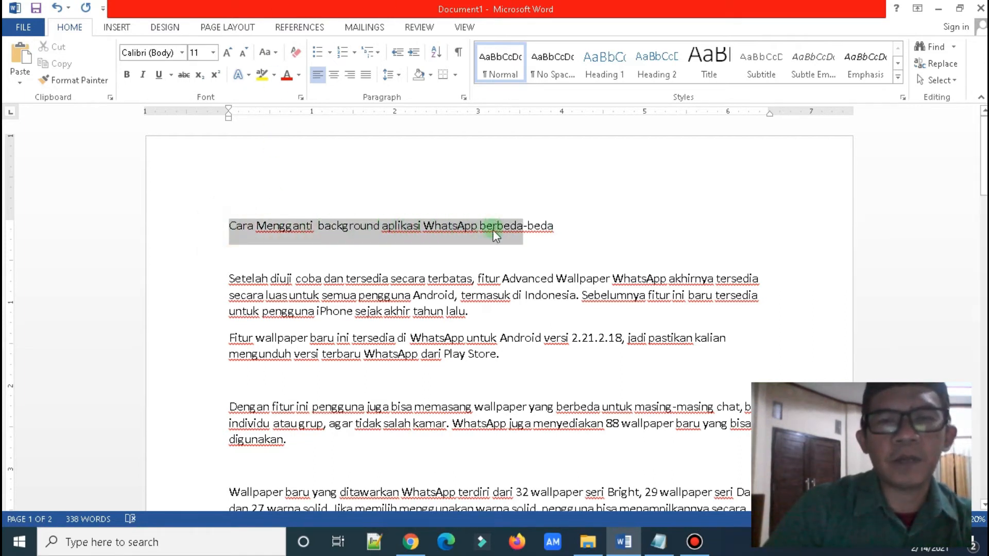
pyautogui.click(481, 228)
pyautogui.write('yang')
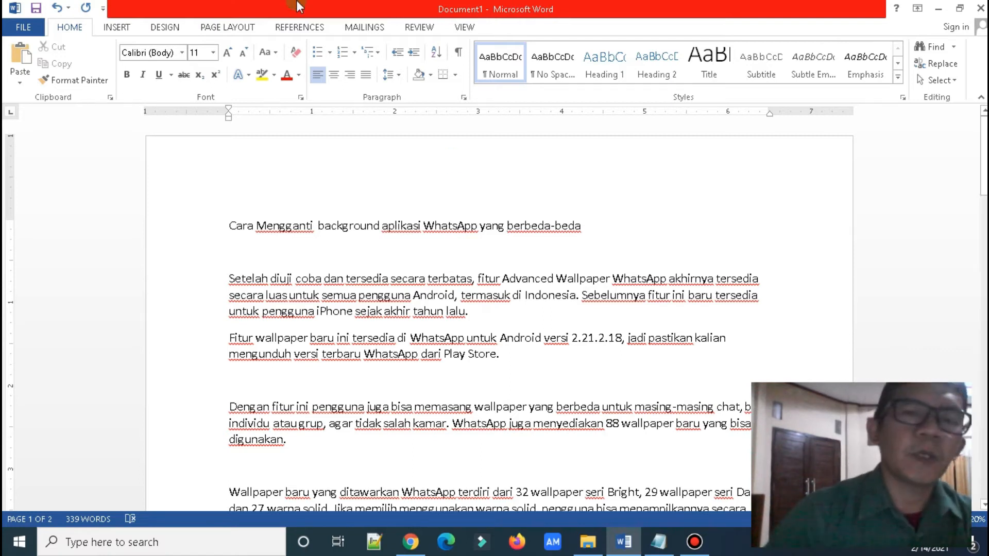
# Review the rewritten headline and the opening paragraph beginning "Setelah diuji coba"
pyautogui.moveTo(233, 227); pyautogui.dragTo(582, 225)
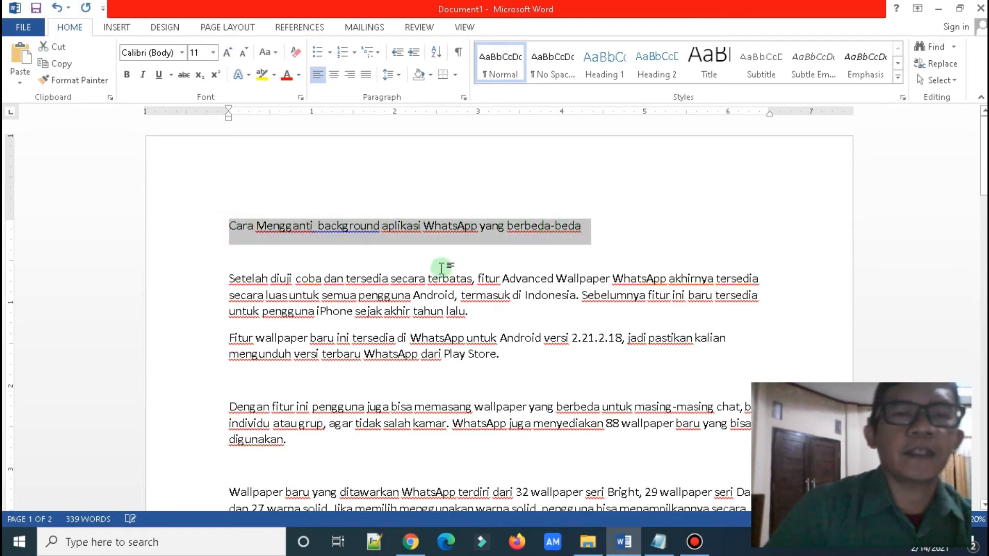
pyautogui.scroll(-1, 230, 237)
pyautogui.click(230, 237)
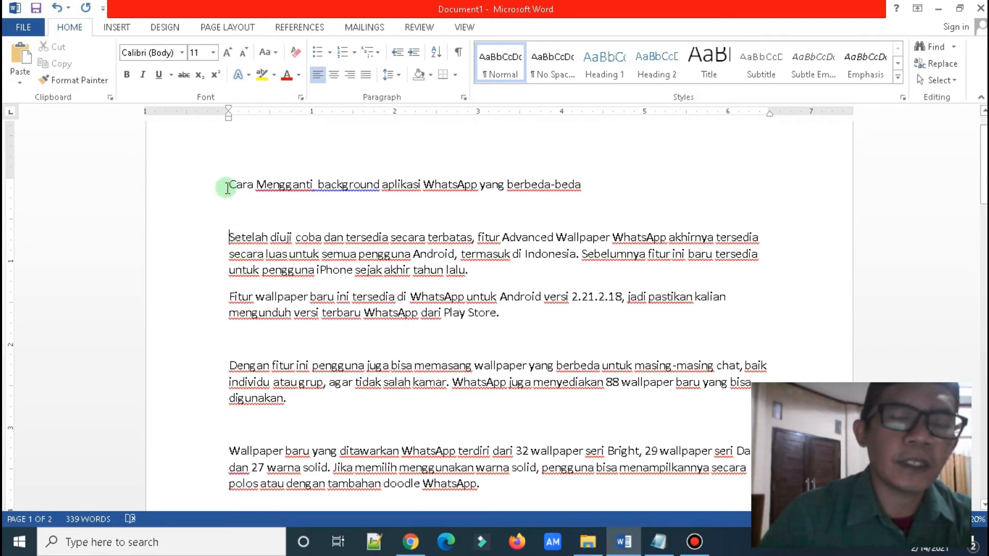
pyautogui.moveTo(228, 184); pyautogui.dragTo(563, 186)
pyautogui.moveTo(229, 237); pyautogui.dragTo(472, 281)
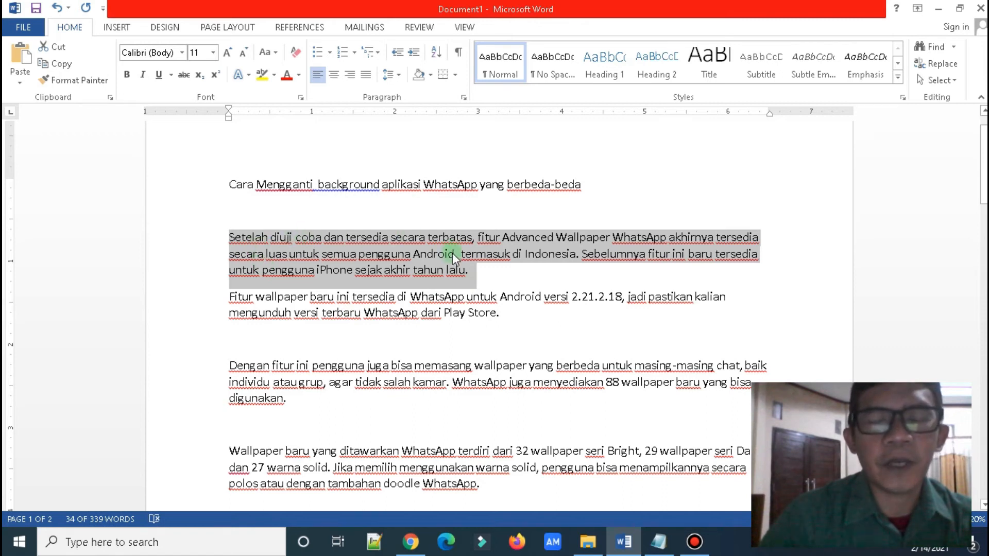
pyautogui.click(314, 255)
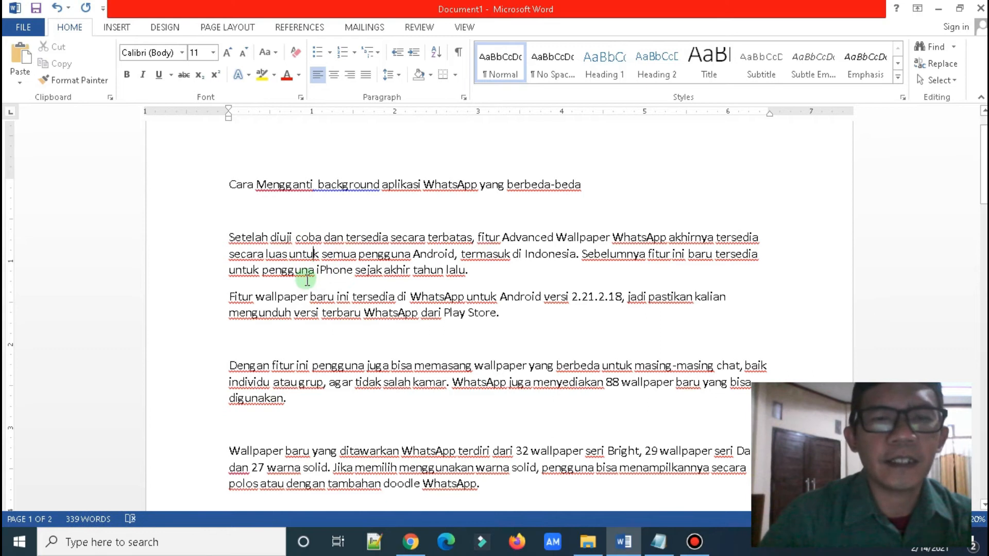
pyautogui.scroll(-1, 308, 297)
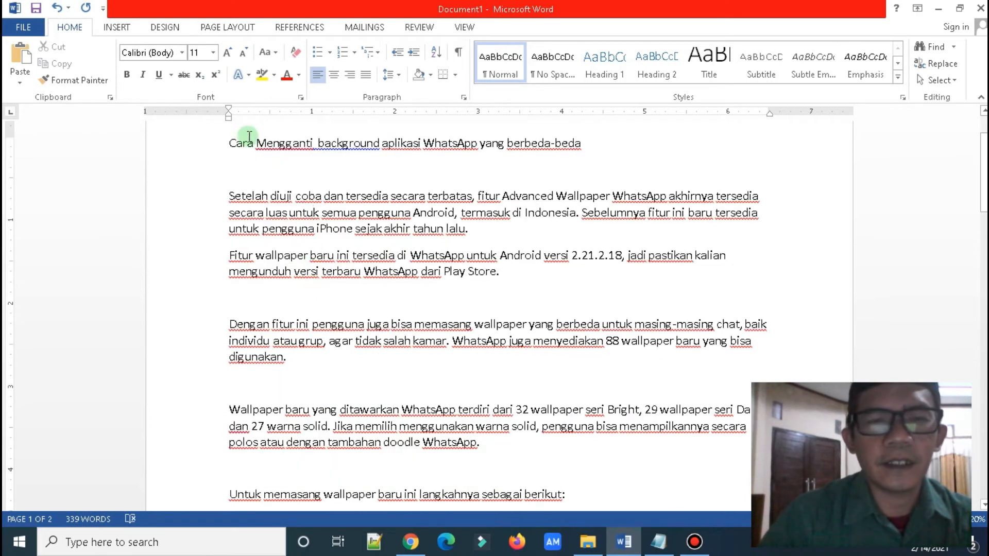
pyautogui.moveTo(230, 195); pyautogui.dragTo(470, 226)
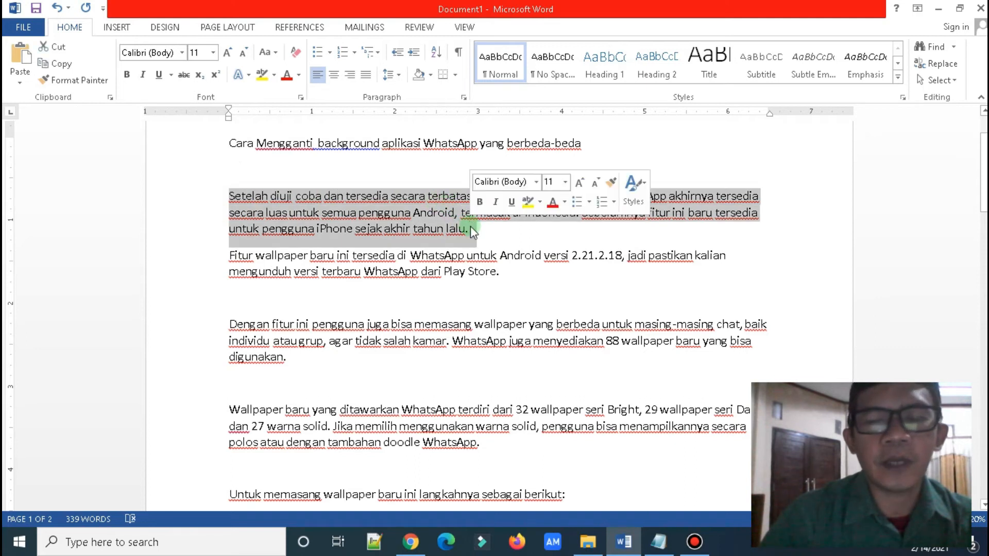
pyautogui.press('Delete')
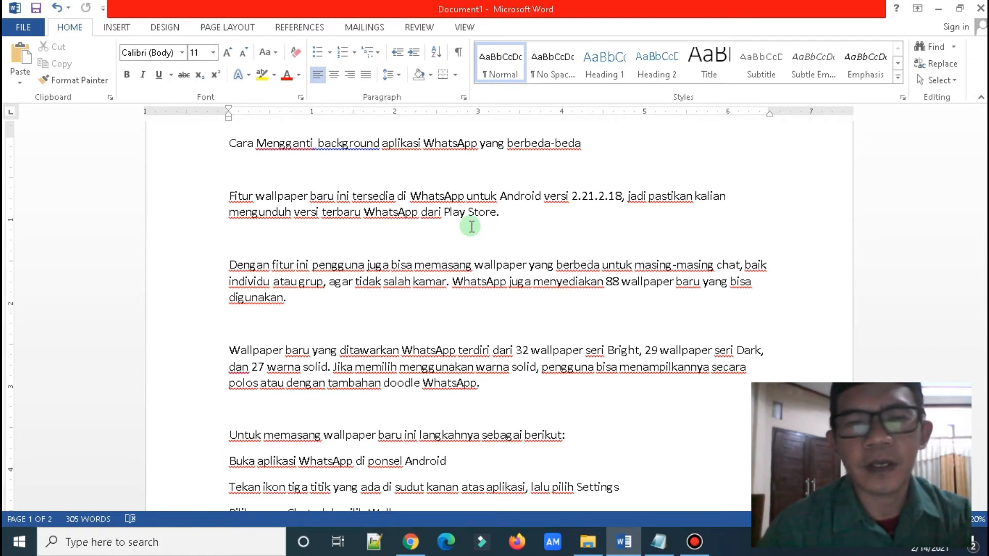
pyautogui.hotkey('ctrl', 'z')
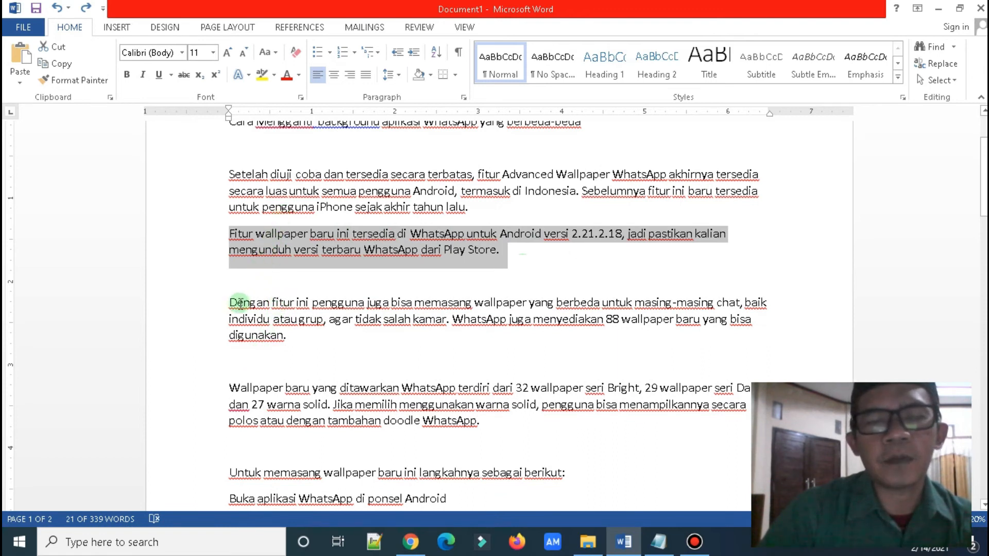
# Delete the introductory paragraphs from "Setelah diuji coba" through "doodle WhatsApp" and remove the extra blank line left below the headline
pyautogui.click(229, 172)
pyautogui.moveTo(229, 172)
pyautogui.mouseDown()
pyautogui.moveTo(334, 240)
pyautogui.moveTo(384, 335)
pyautogui.moveTo(501, 427)
pyautogui.mouseUp()
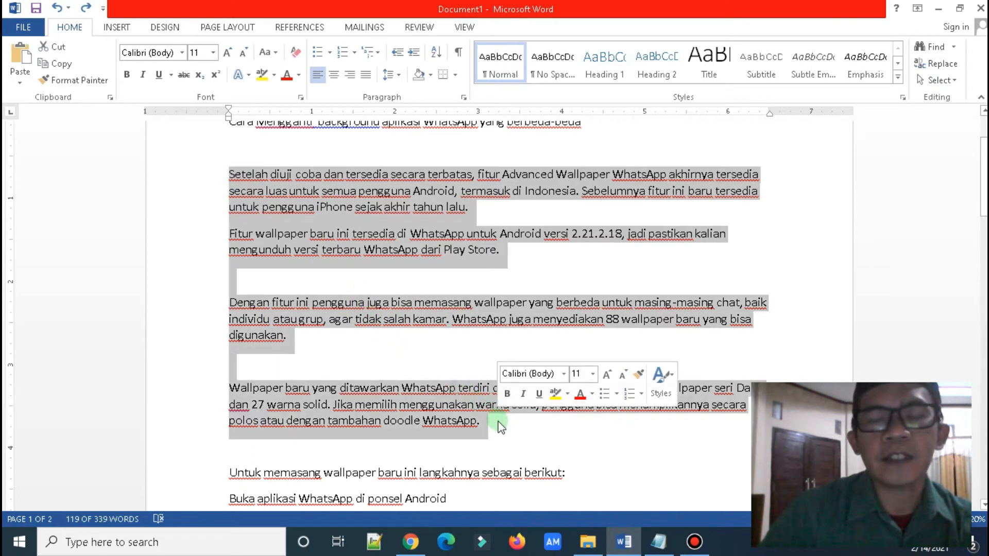
pyautogui.scroll(-1, 499, 426)
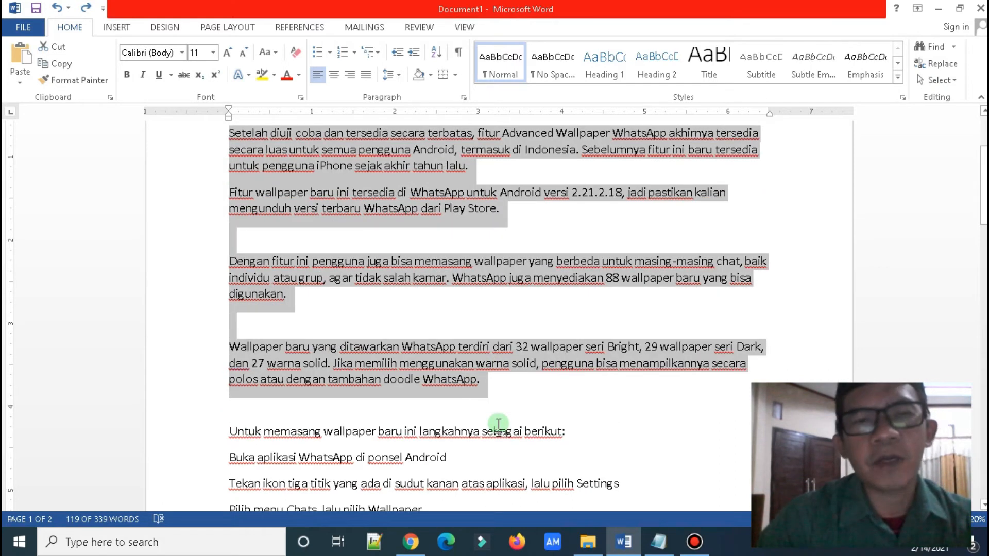
pyautogui.press('Delete')
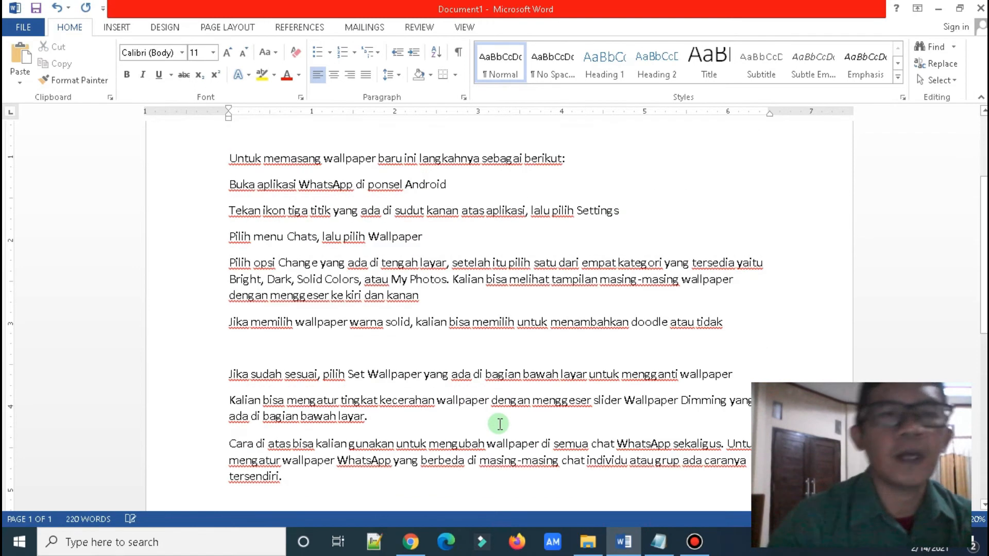
pyautogui.scroll(2, 257, 222)
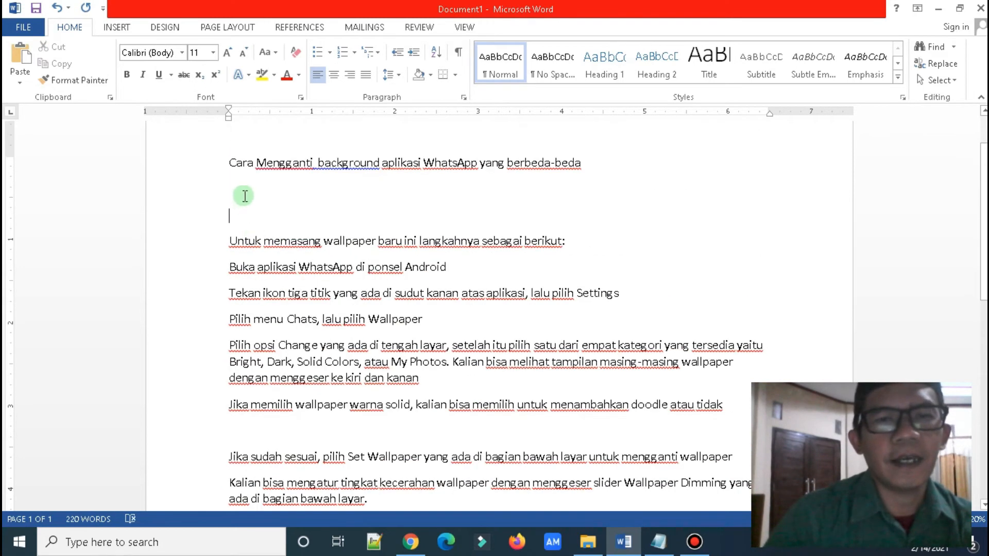
pyautogui.press('Delete')
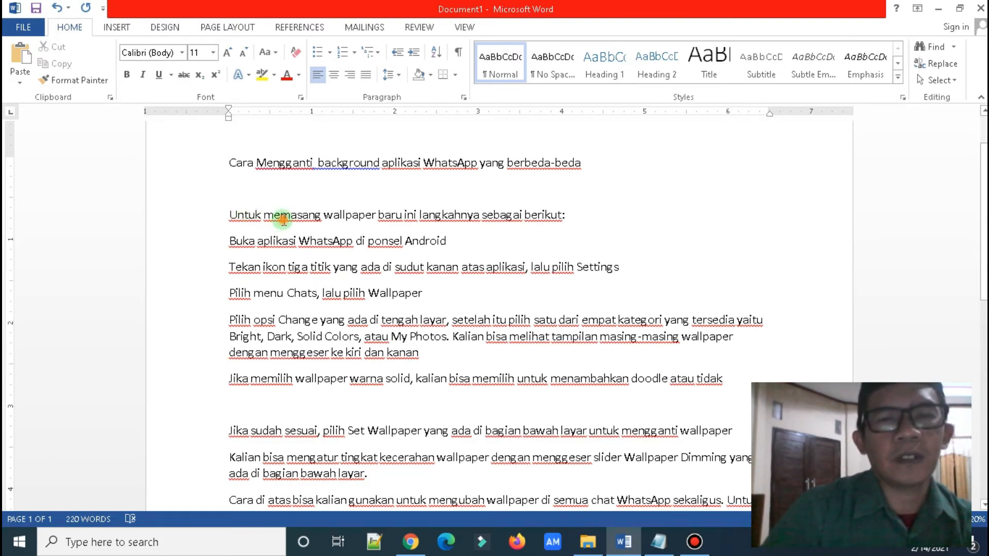
# Replace "memasang wallpaper" in the line introducing the instructions with "background pada aplikasi whatsapp"
pyautogui.moveTo(268, 214); pyautogui.dragTo(319, 215)
pyautogui.moveTo(349, 216); pyautogui.dragTo(375, 219)
pyautogui.write('walp')
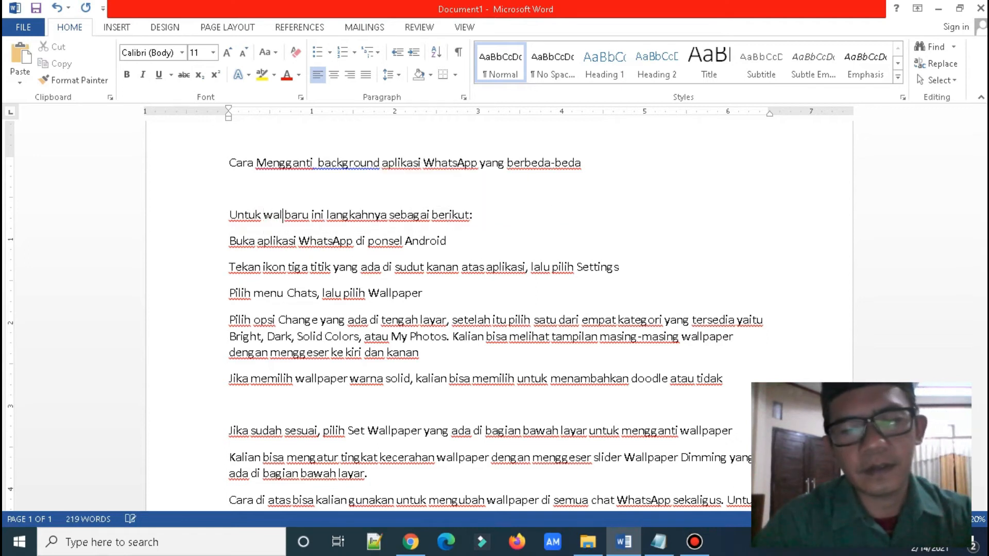
pyautogui.write('ape')
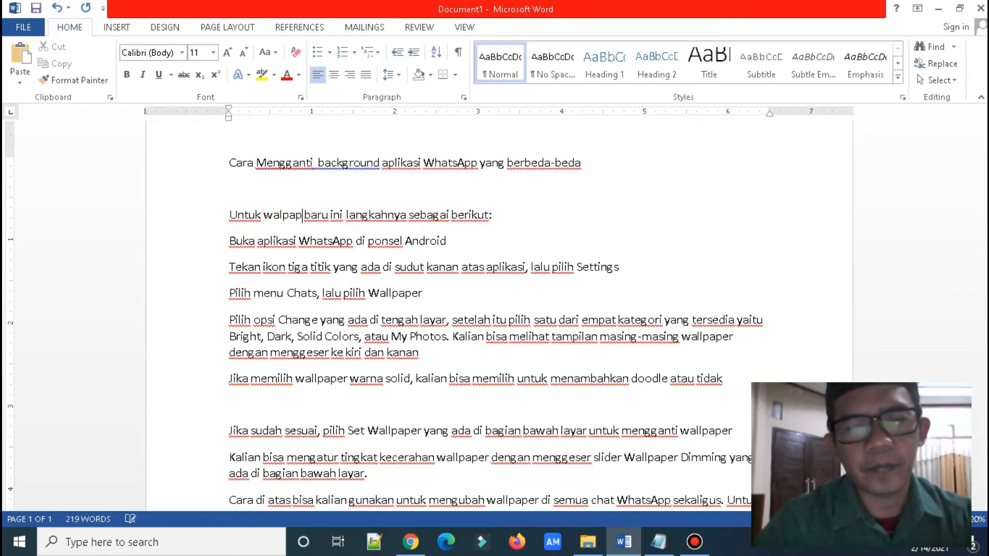
pyautogui.press('BackSpace')
pyautogui.press('BackSpace')
pyautogui.press('BackSpace')
pyautogui.press('BackSpace')
pyautogui.press('BackSpace')
pyautogui.press('BackSpace')
pyautogui.press('BackSpace')
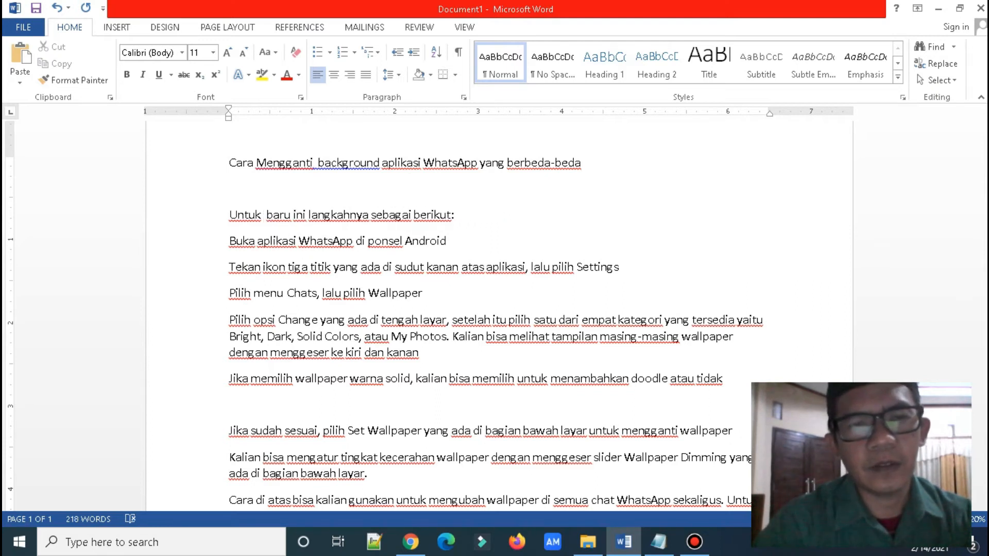
pyautogui.write('backgro')
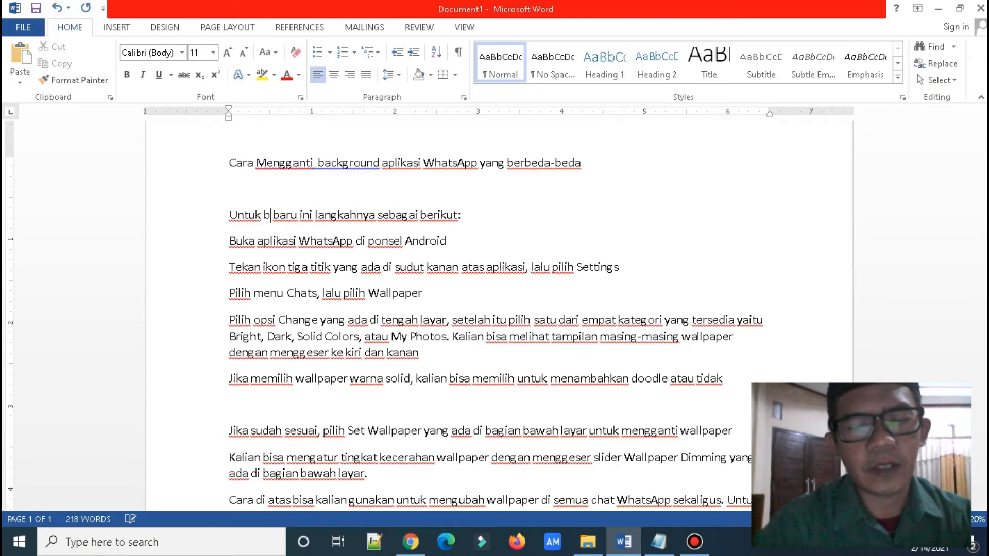
pyautogui.write('und ')
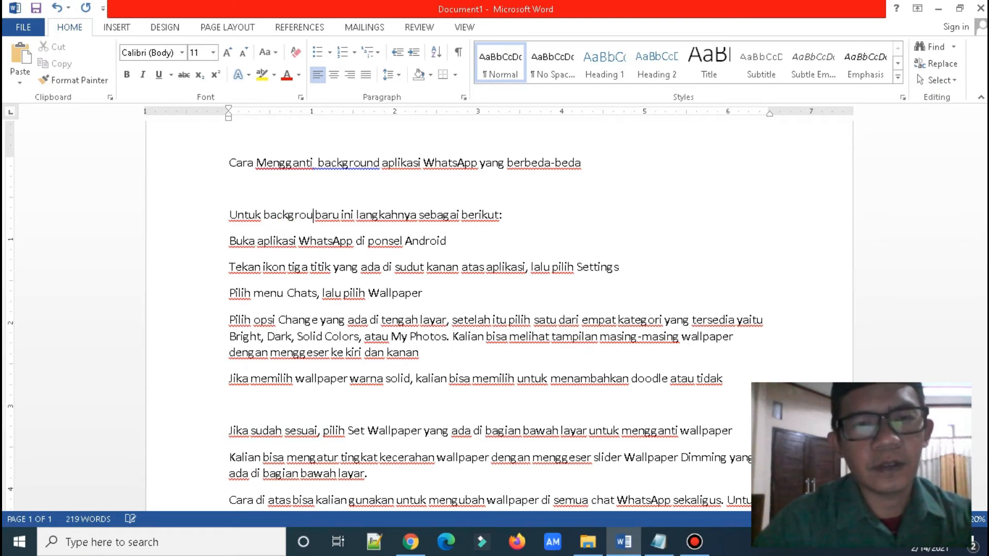
pyautogui.write('pada aplikasi ')
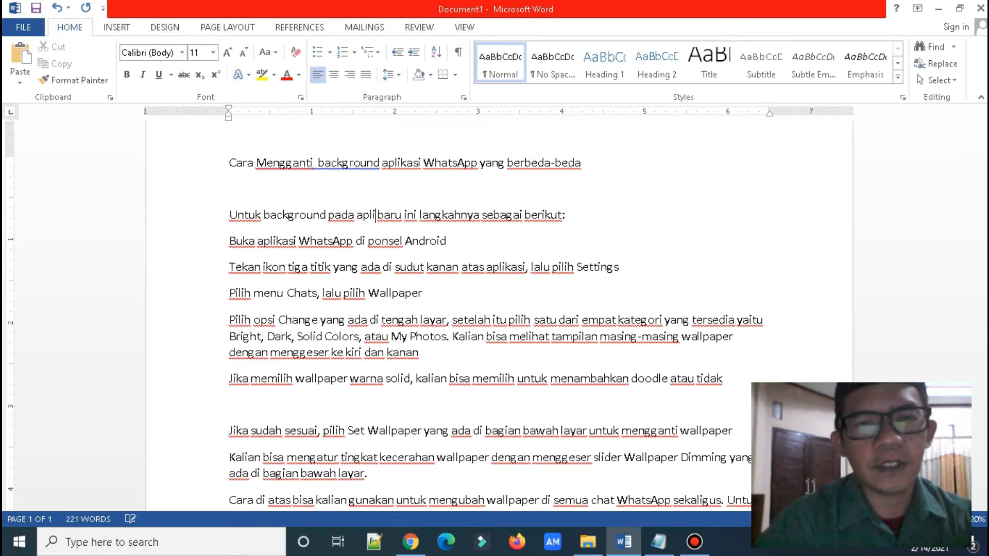
pyautogui.write('wha')
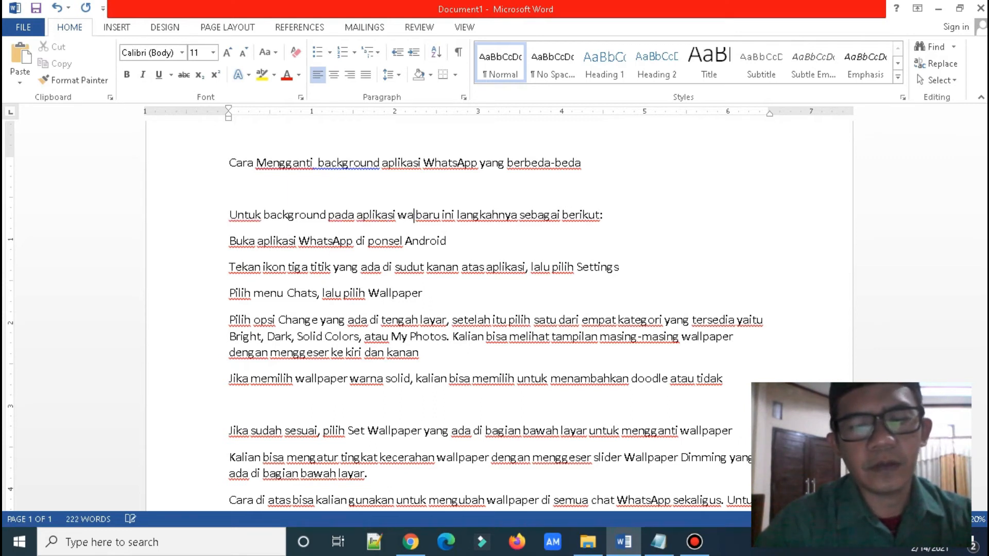
pyautogui.write('tsap')
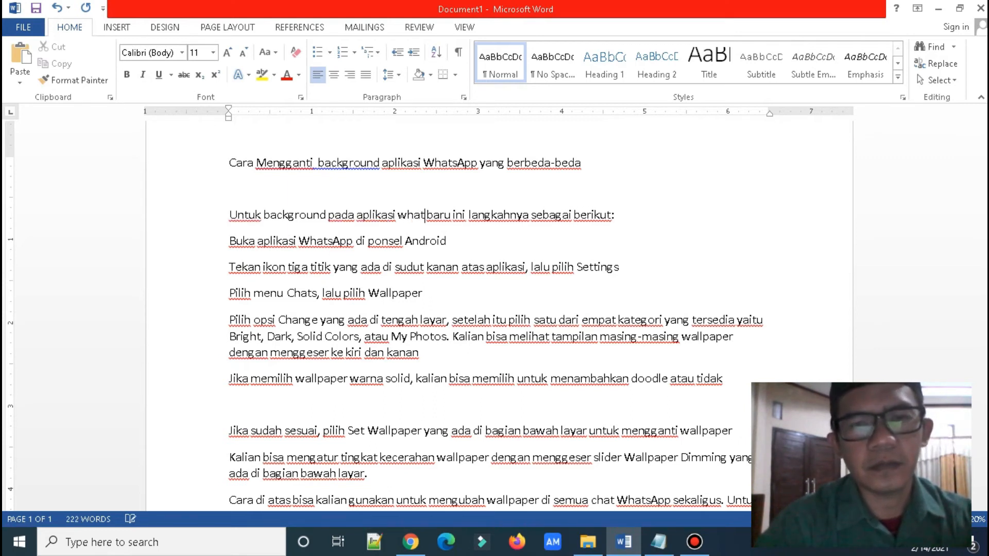
pyautogui.write('p')
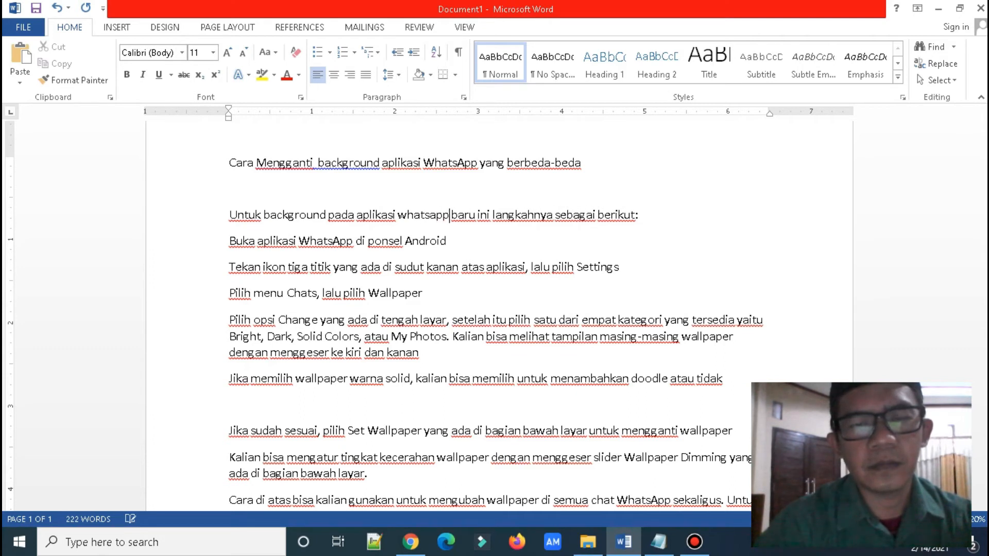
# Replace "baru ini langkahnya" in the line introducing the instructions with "ikuti langkahnya sebagai berikut"
pyautogui.press('Delete')
pyautogui.press('Delete')
pyautogui.press('Delete')
pyautogui.press('Delete')
pyautogui.press('Delete')
pyautogui.press('Delete')
pyautogui.press('Delete')
pyautogui.press('Delete')
pyautogui.press('Delete')
pyautogui.press('Delete')
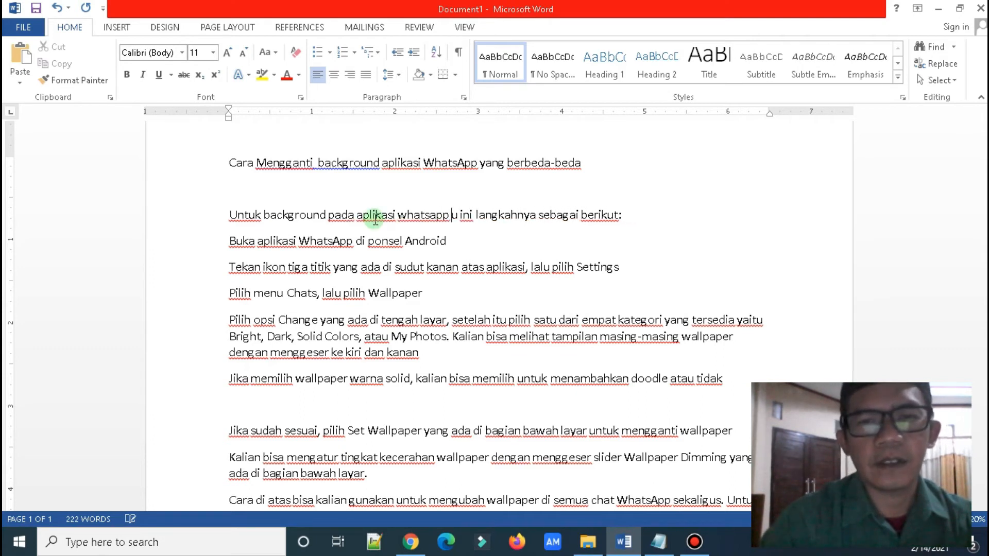
pyautogui.press('Delete')
pyautogui.press('Delete')
pyautogui.press('Delete')
pyautogui.press('Delete')
pyautogui.press('Delete')
pyautogui.press('Delete')
pyautogui.press('Delete')
pyautogui.press('Delete')
pyautogui.press('Delete')
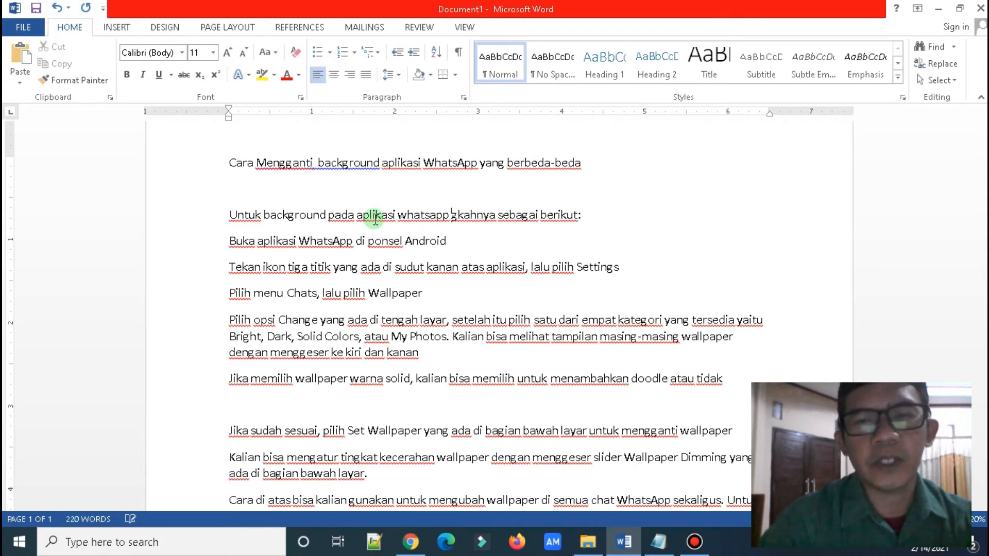
pyautogui.write('ikuti langk')
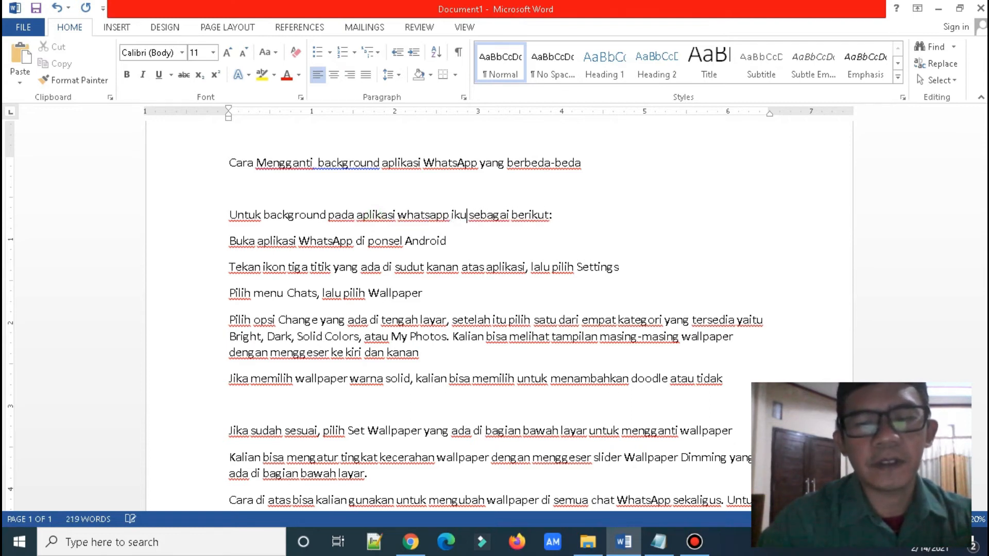
pyautogui.write('ahnya seba')
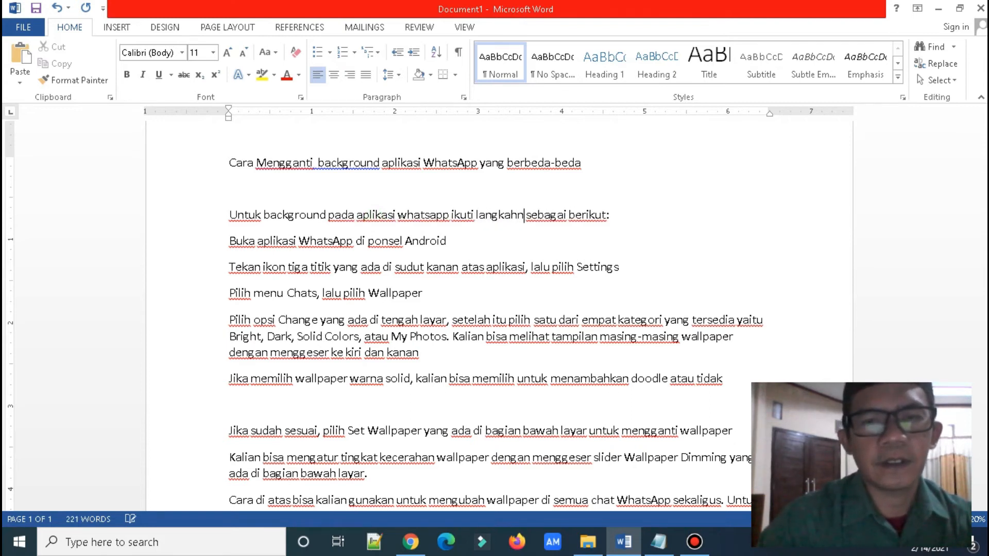
pyautogui.write('gai berik')
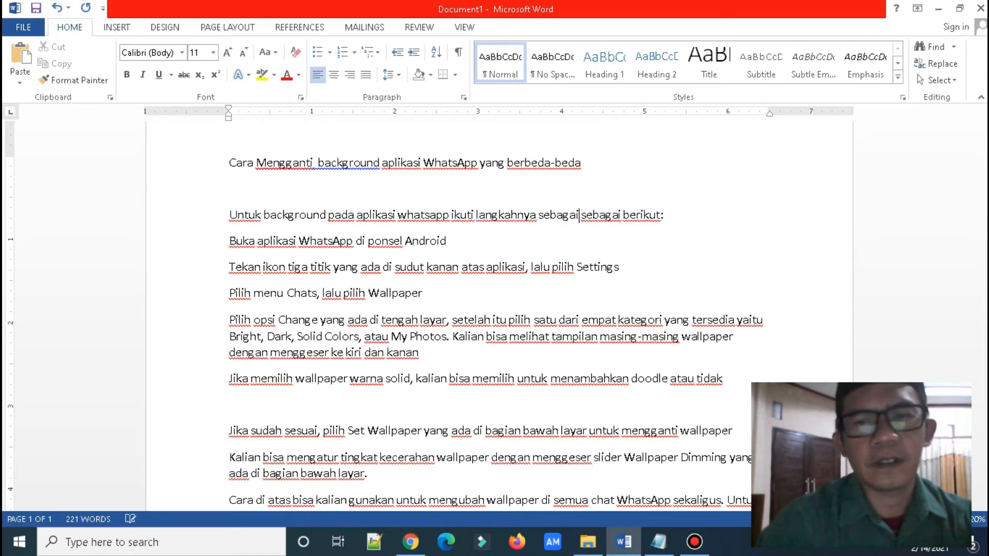
pyautogui.write('ut')
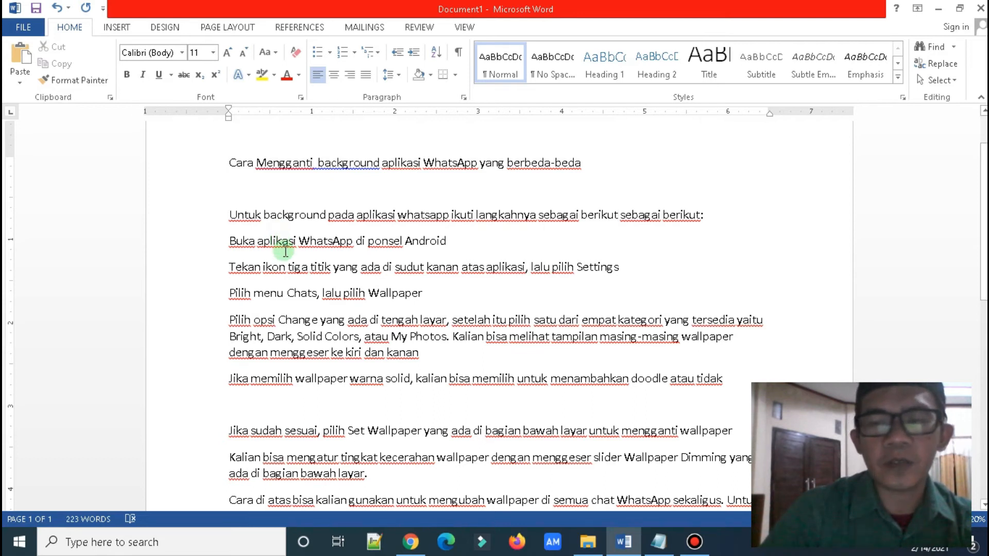
# Switch to Chrome and examine the original detikinet article from its WhatsApp photo down through the wallpaper instructions
pyautogui.scroll(-1, 281, 258)
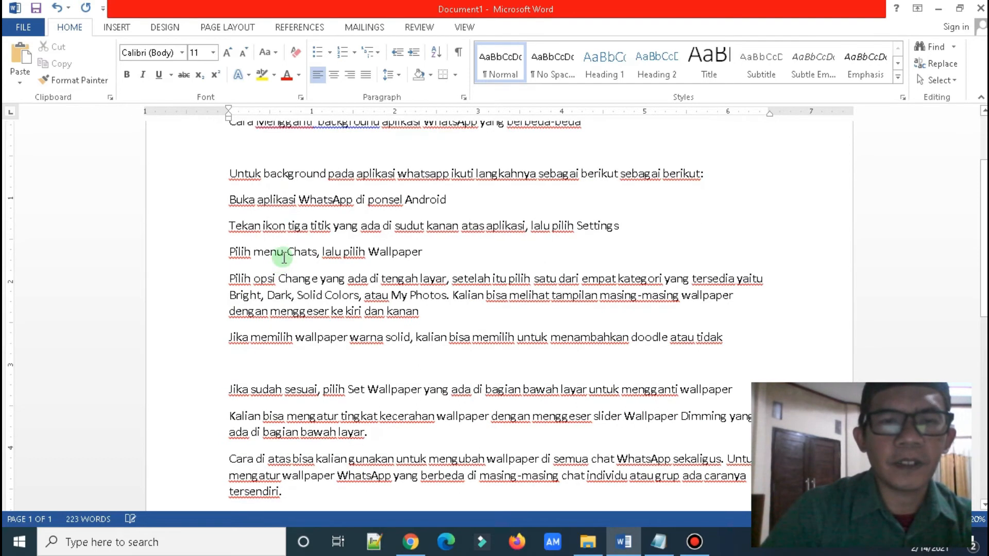
pyautogui.hotkey('alt', 'Tab')
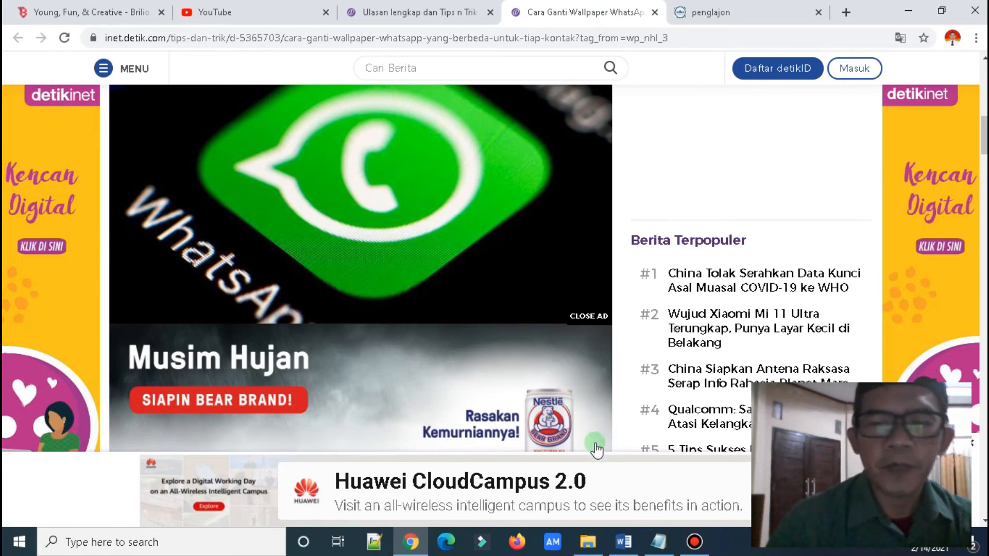
pyautogui.click(633, 550)
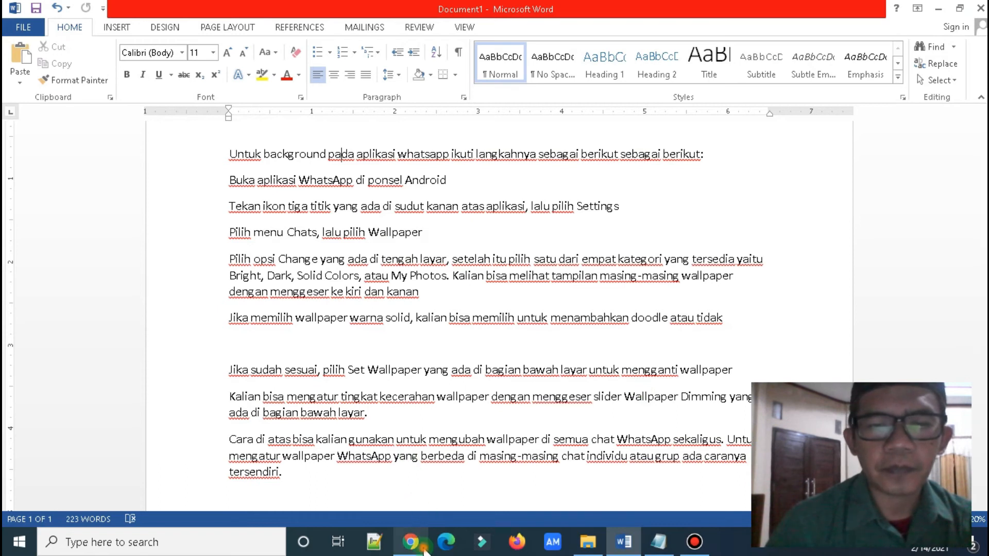
pyautogui.click(423, 550)
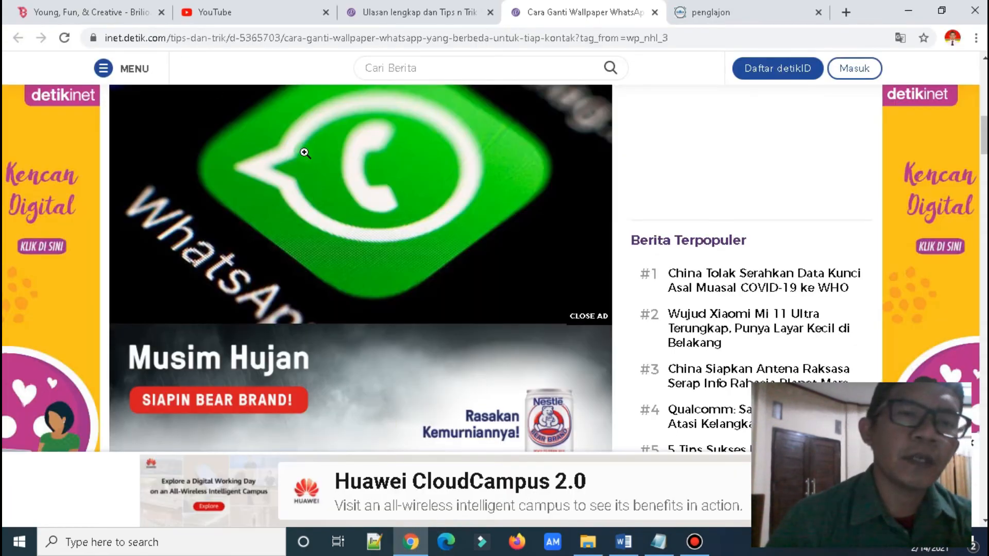
pyautogui.scroll(3, 309, 257)
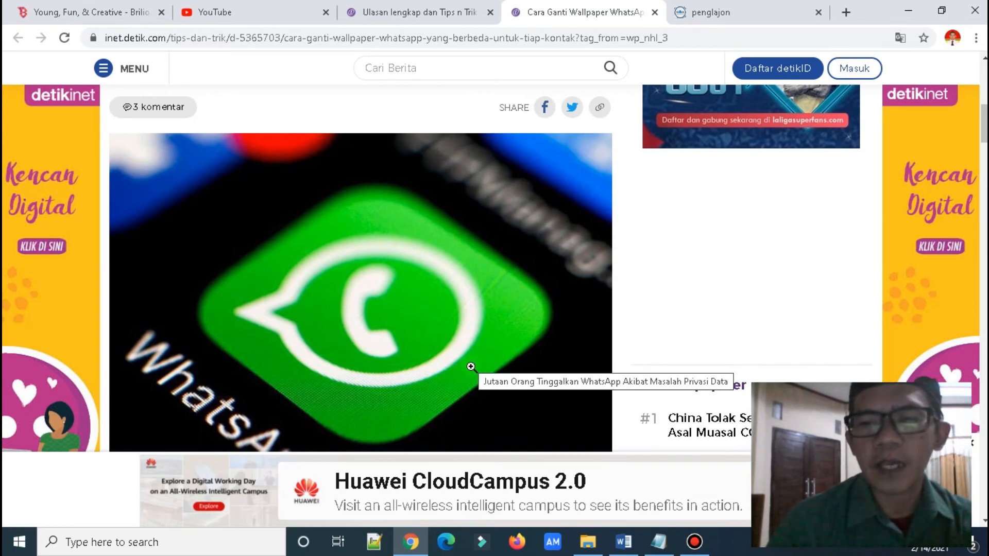
pyautogui.scroll(-10, 478, 340)
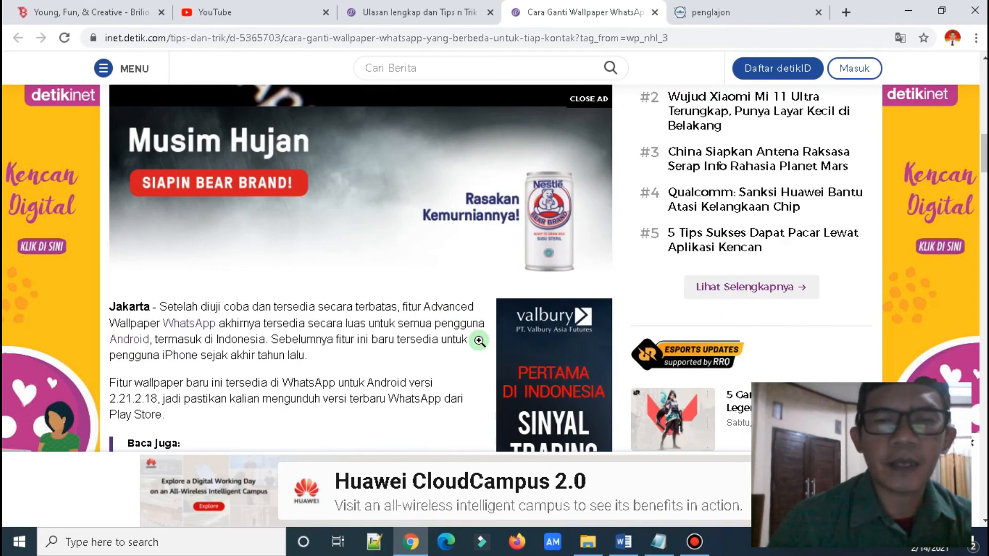
pyautogui.scroll(-12, 313, 332)
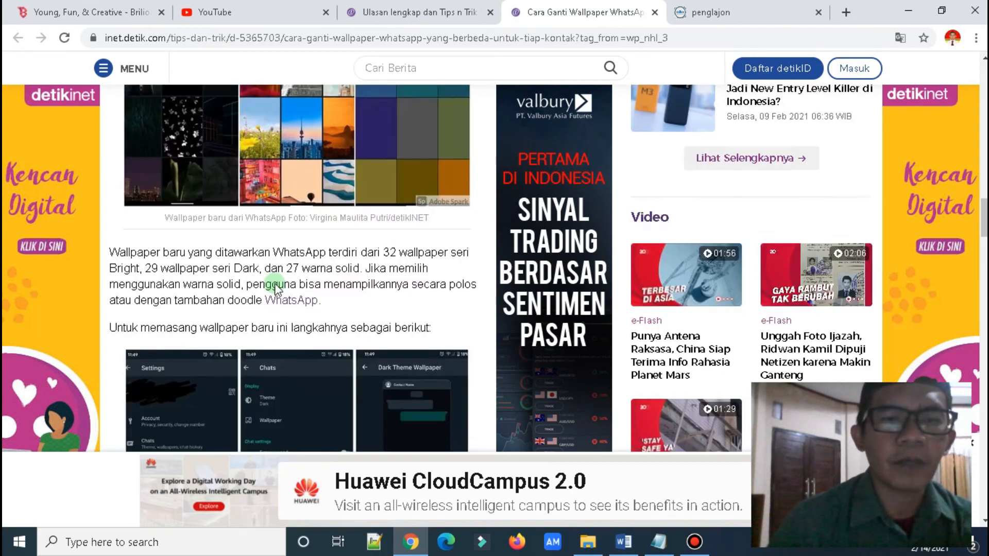
pyautogui.scroll(-8, 317, 319)
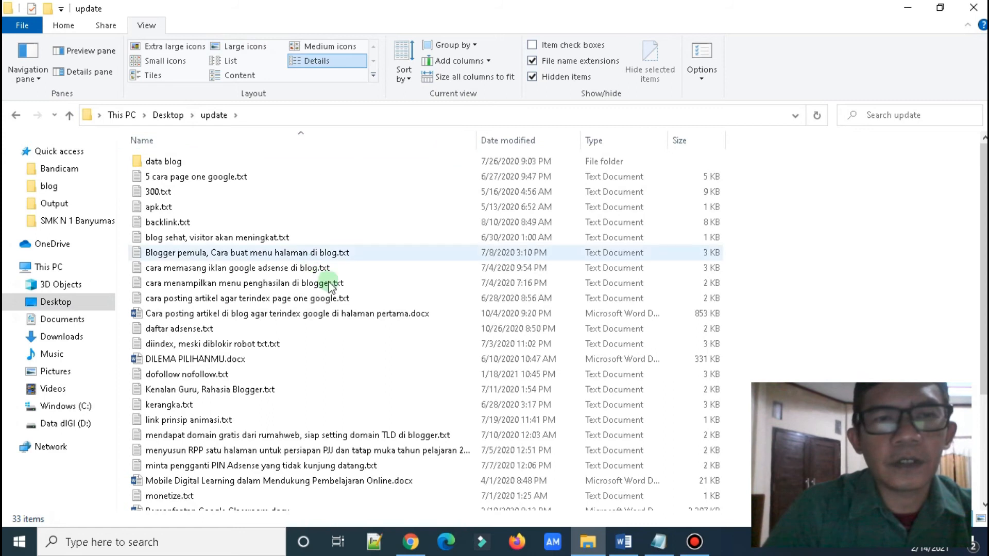
# Look through the saved article files in the update folder and the remaining wallpaper instructions in the Word document
pyautogui.scroll(-4, 332, 280)
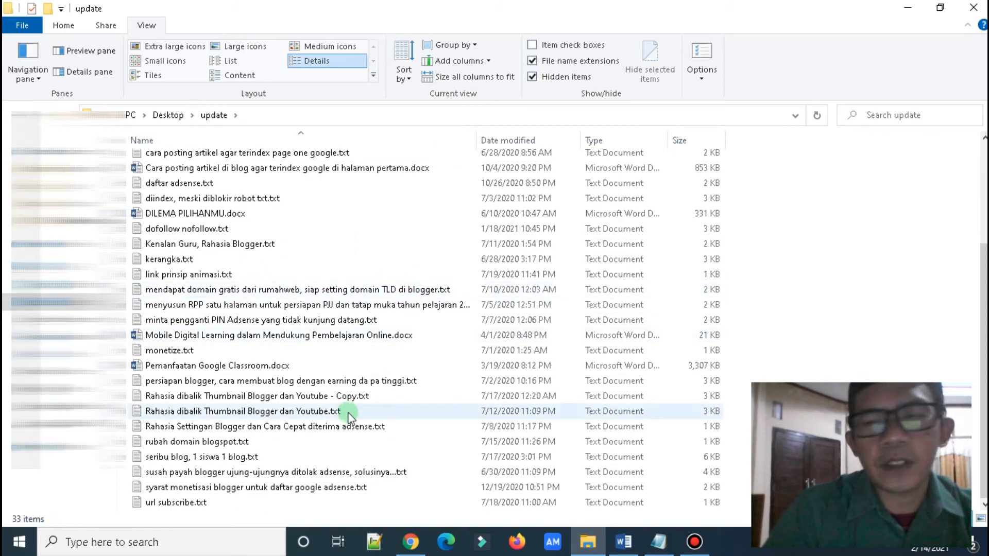
pyautogui.scroll(3, 347, 356)
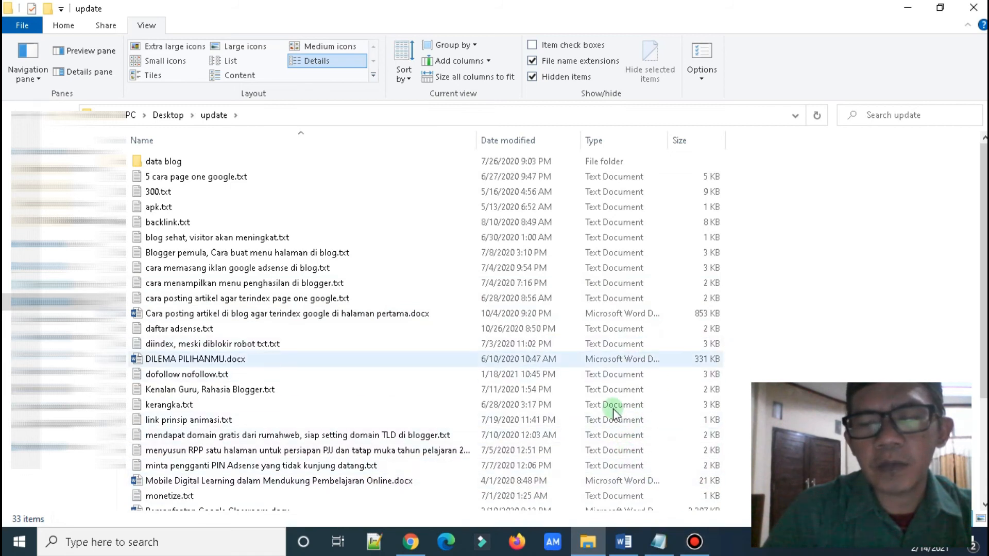
pyautogui.click(623, 541)
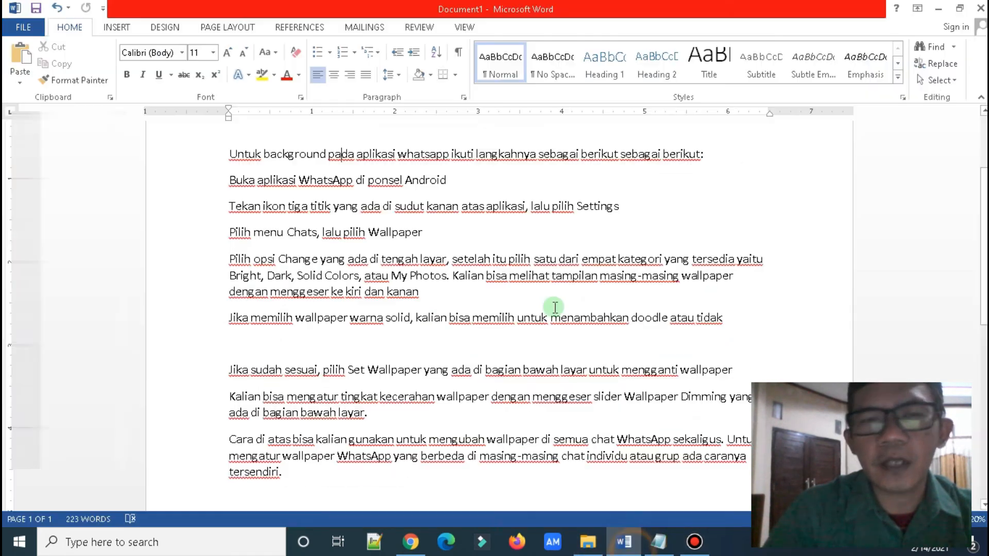
pyautogui.scroll(-4, 321, 193)
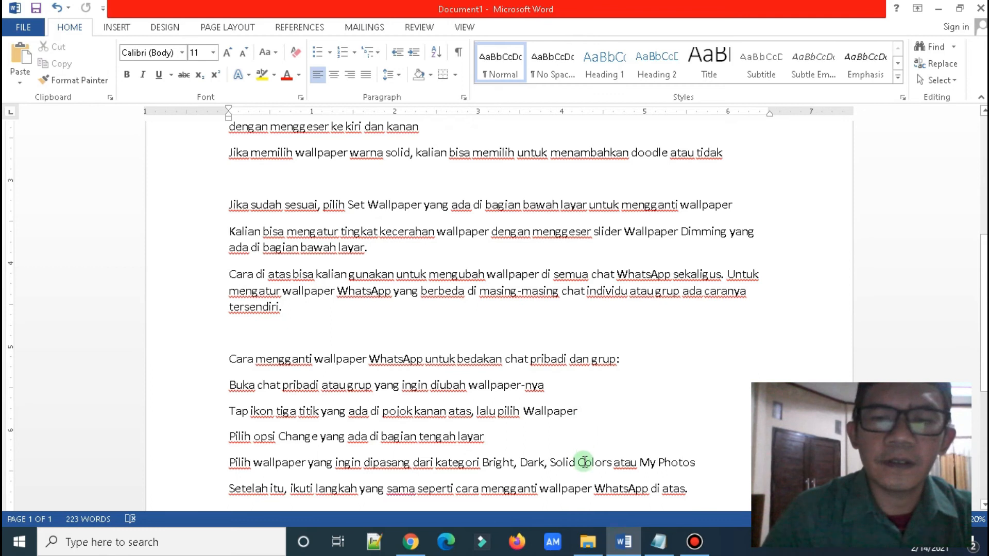
pyautogui.click(587, 546)
pyautogui.scroll(-3, 194, 282)
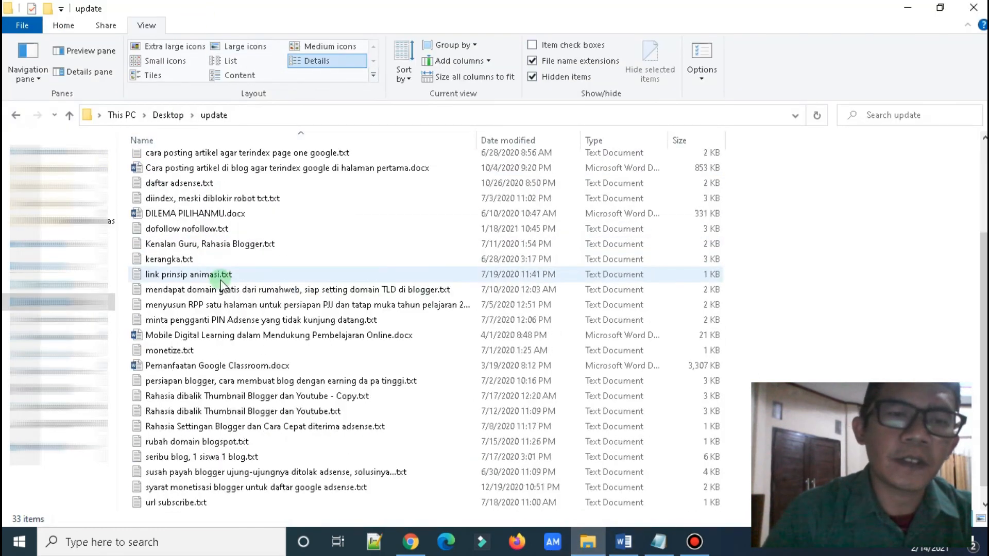
pyautogui.scroll(3, 247, 320)
pyautogui.scroll(-3, 231, 324)
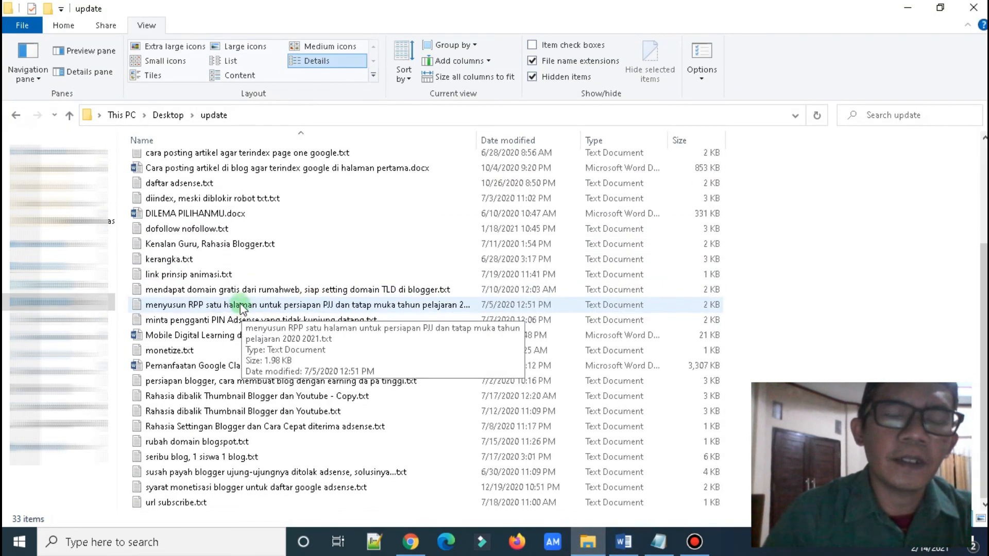
pyautogui.scroll(3, 229, 294)
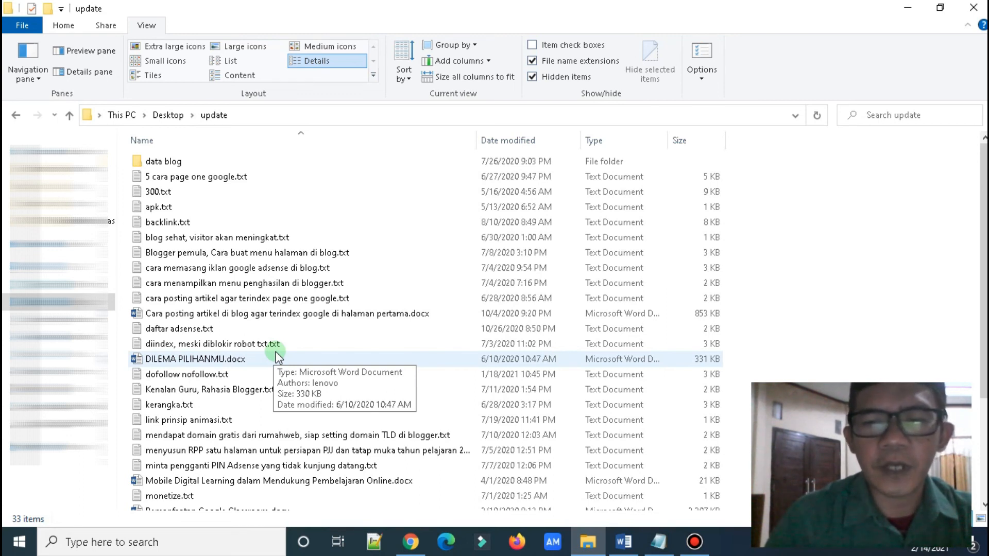
# Switch to Chrome and look through the posts on the penglajon blog
pyautogui.click(413, 547)
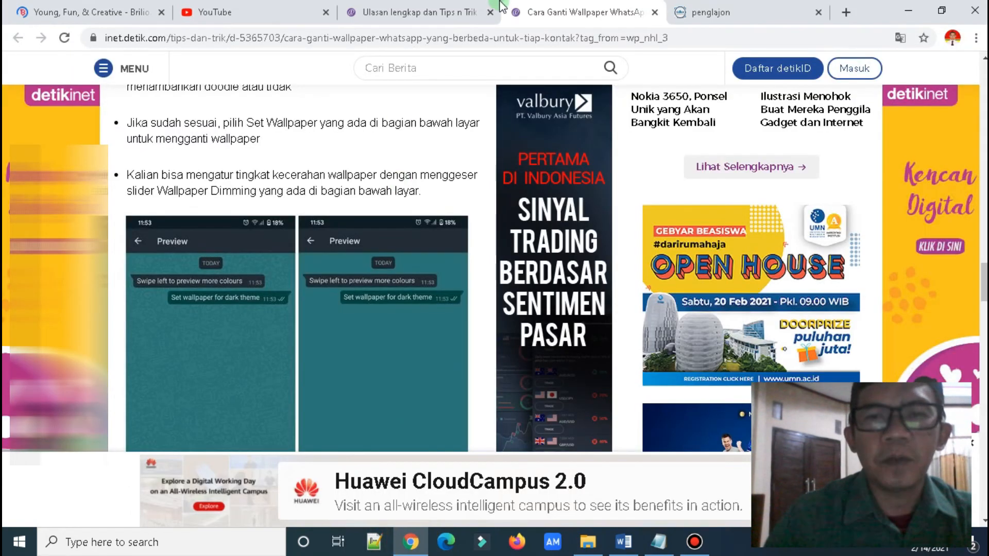
pyautogui.hotkey('ctrl', 'Tab')
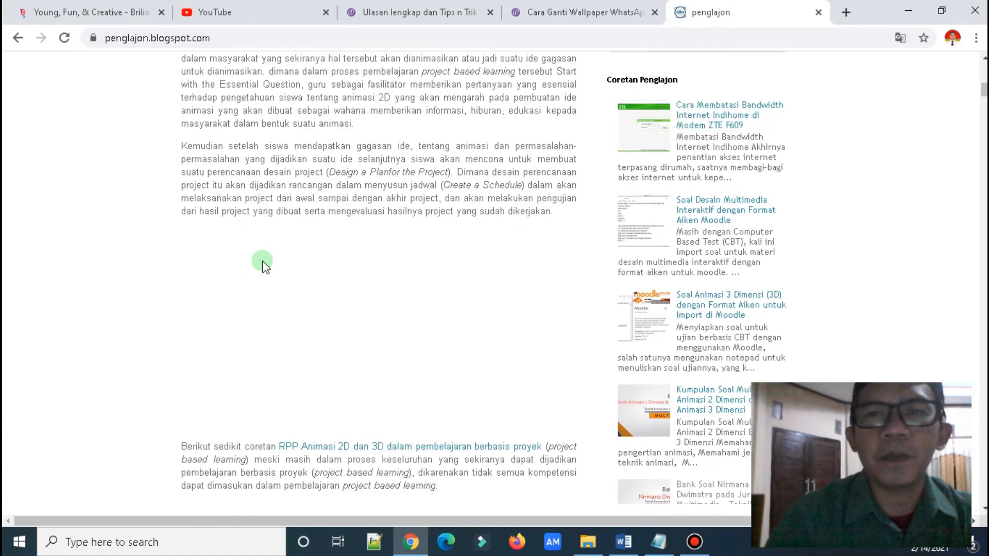
pyautogui.scroll(-7, 93, 275)
pyautogui.scroll(-5, 95, 284)
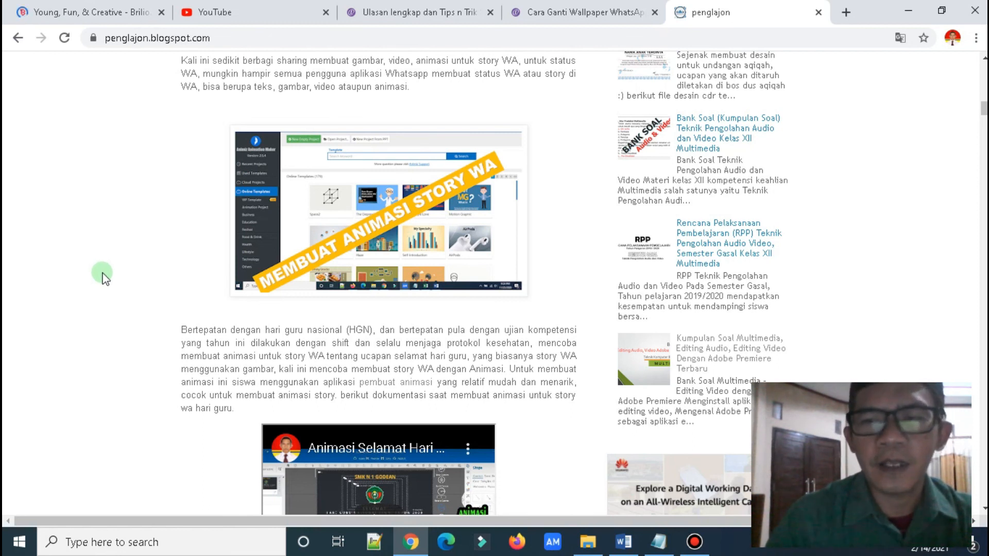
# Switch to Notepad and review the copied original article, from its headline and opening paragraphs to the closing instructions
pyautogui.hotkey('alt', 'Tab')
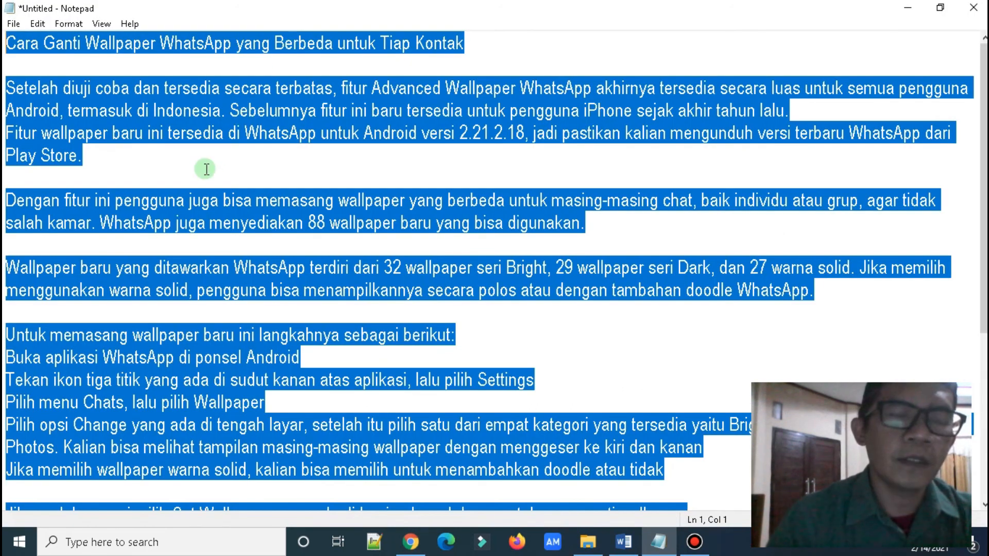
pyautogui.click(206, 169)
pyautogui.scroll(-4, 206, 193)
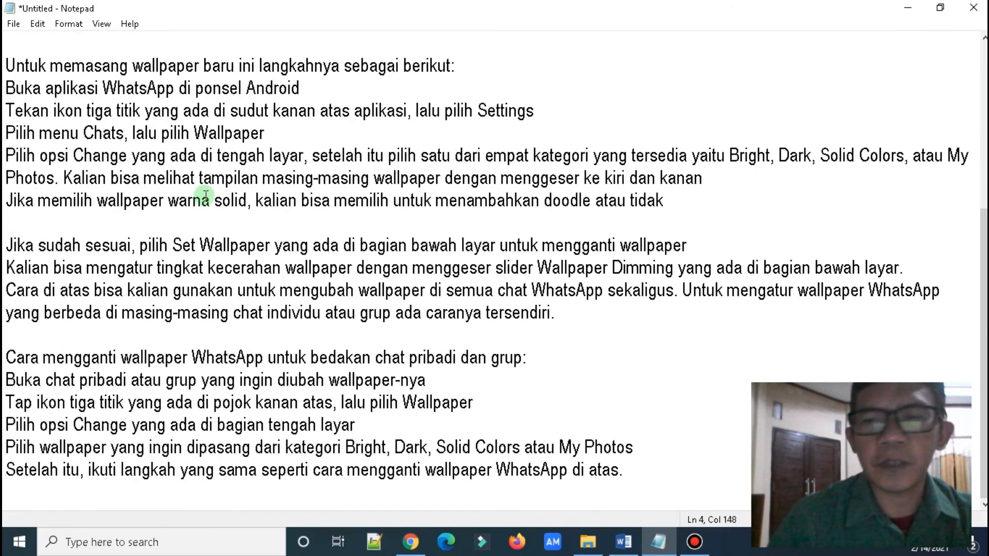
pyautogui.scroll(4, 206, 203)
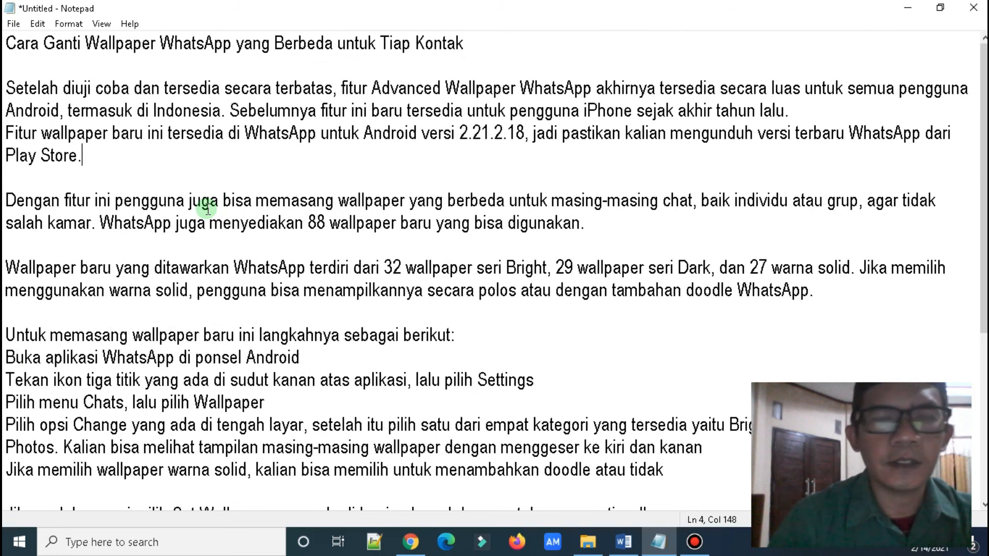
pyautogui.click(183, 89)
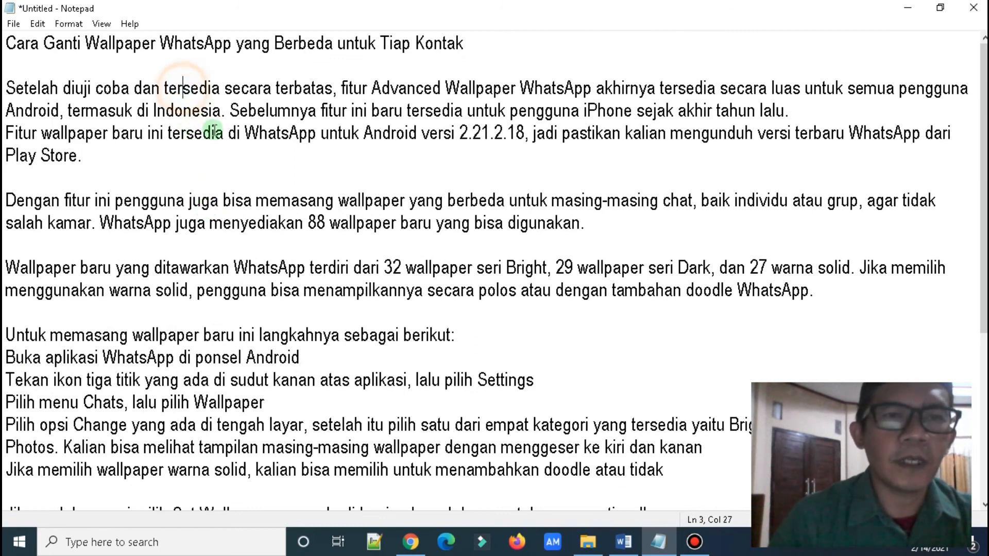
pyautogui.click(339, 94)
pyautogui.click(166, 109)
pyautogui.click(231, 114)
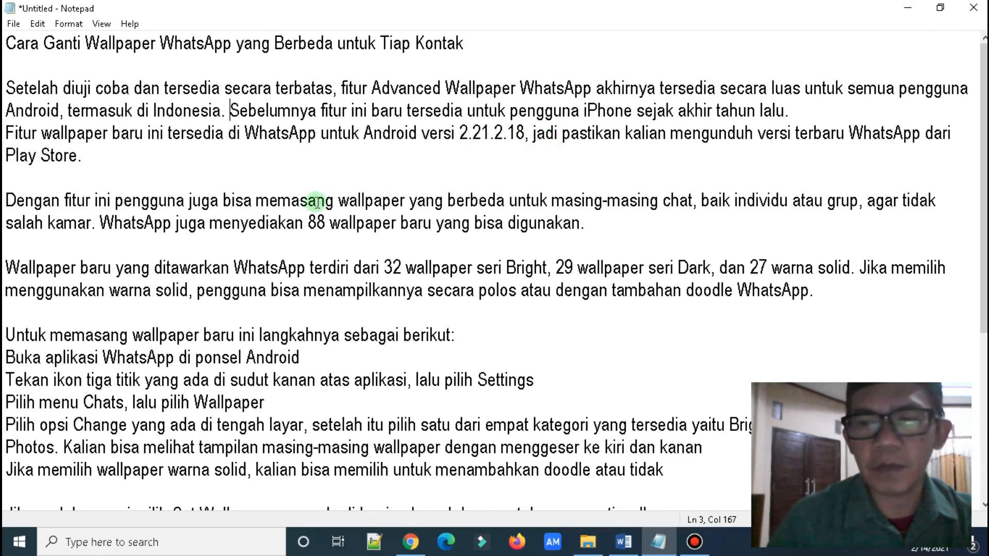
pyautogui.click(533, 134)
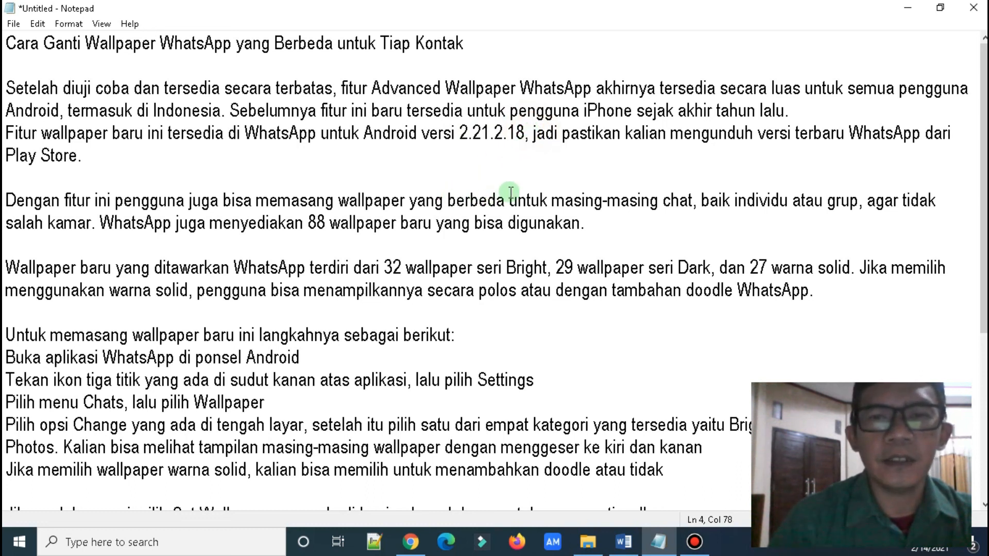